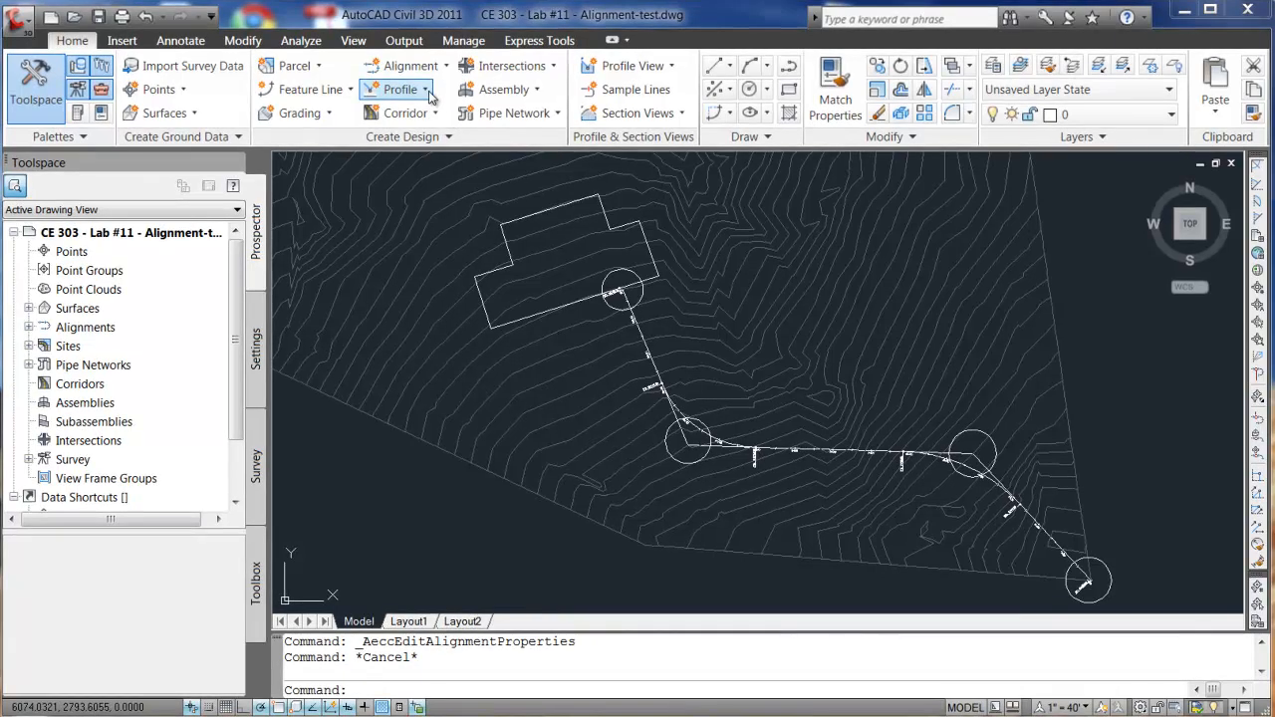
# - Open the Profile dropdown in the Home tab's Create Design panel
pyautogui.click(426, 91)
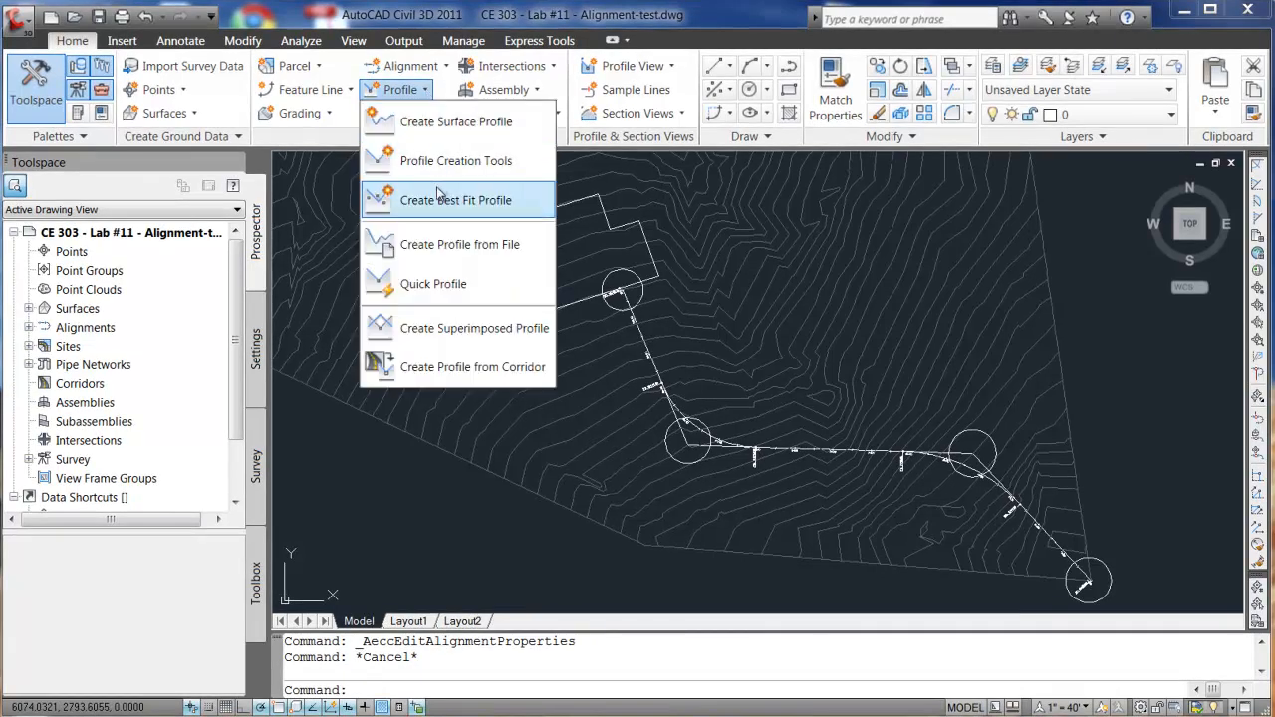
# - Create a surface profile from EG along the Driveway1 alignment, then continue to draw it in a profile view
pyautogui.click(431, 121)
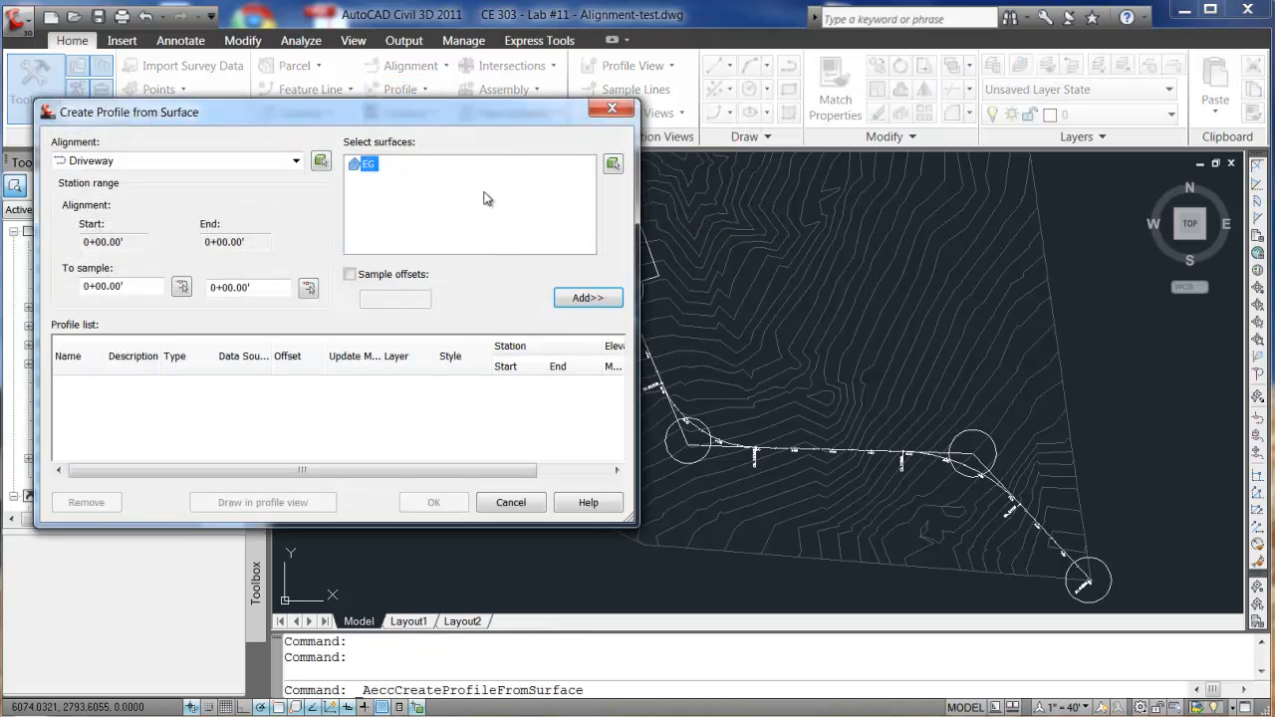
pyautogui.moveTo(418, 115); pyautogui.dragTo(425, 86)
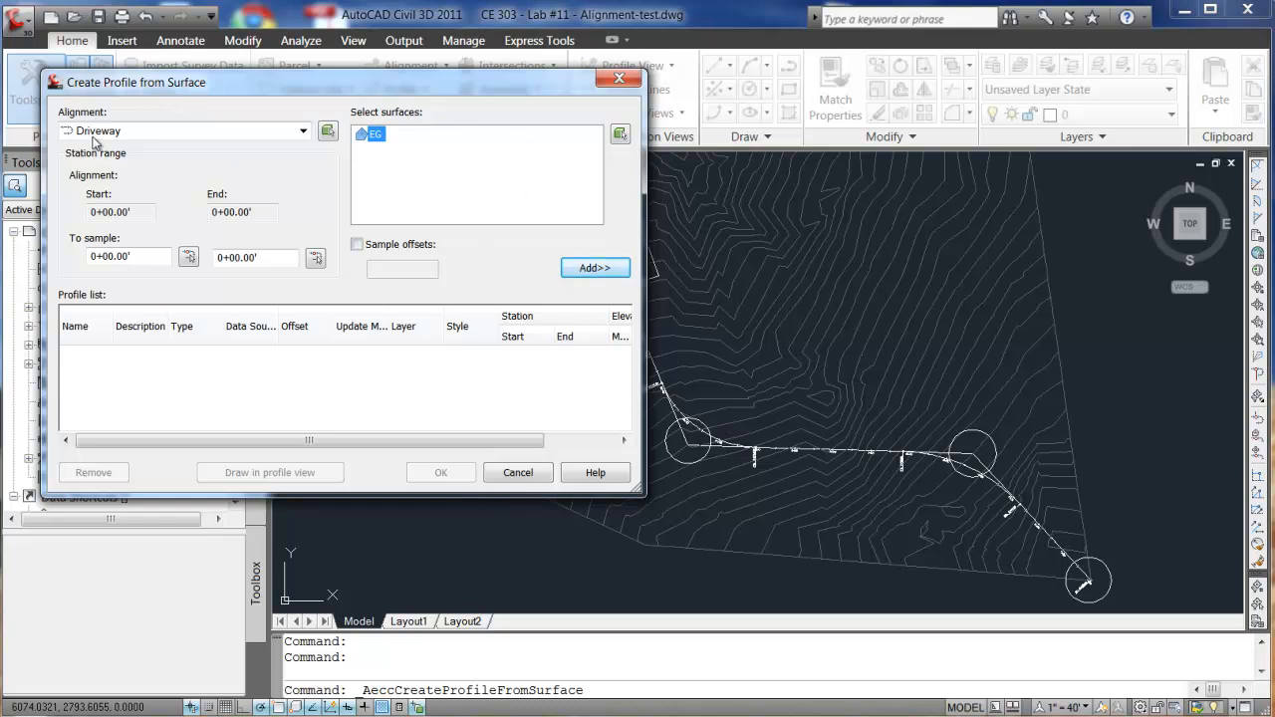
pyautogui.click(303, 130)
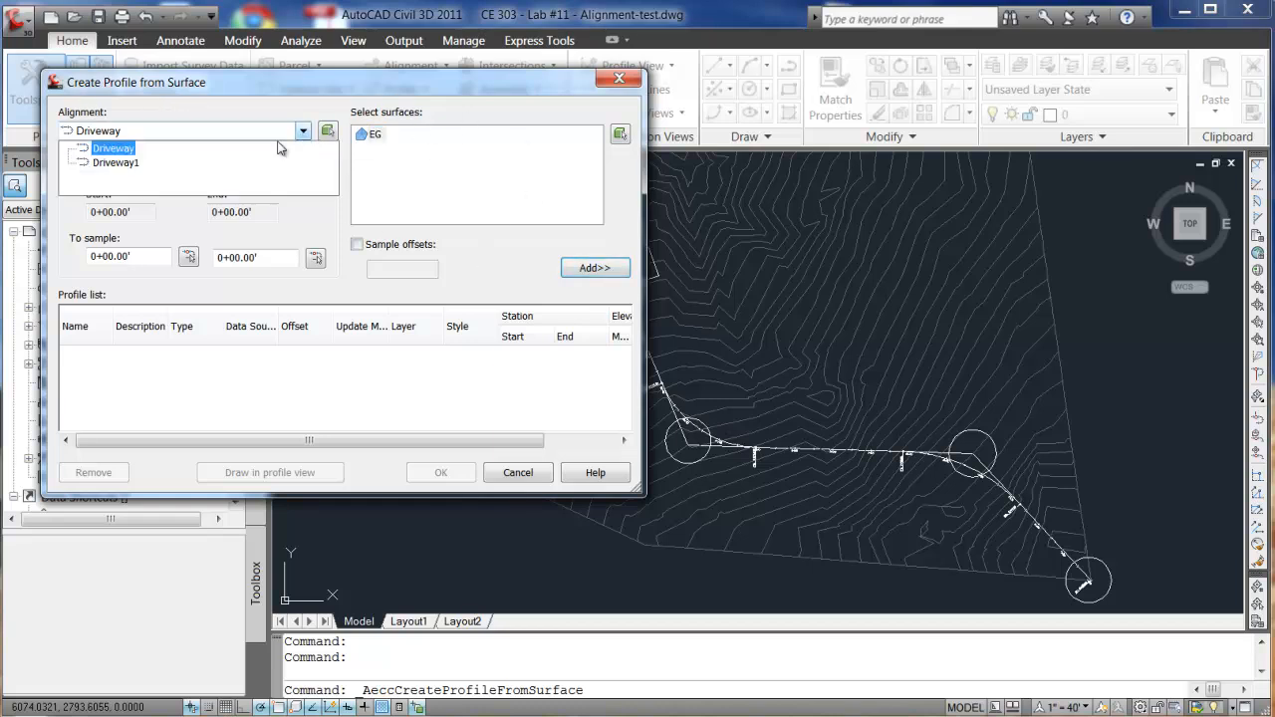
pyautogui.click(130, 166)
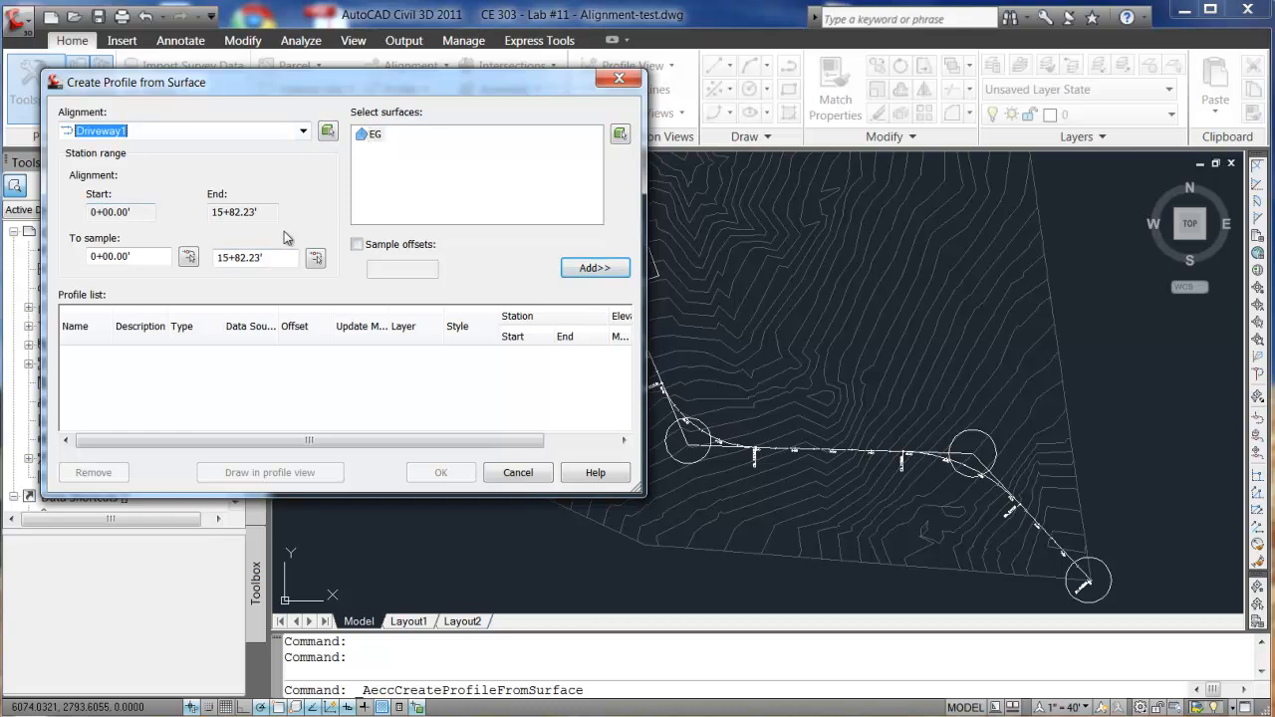
pyautogui.click(589, 269)
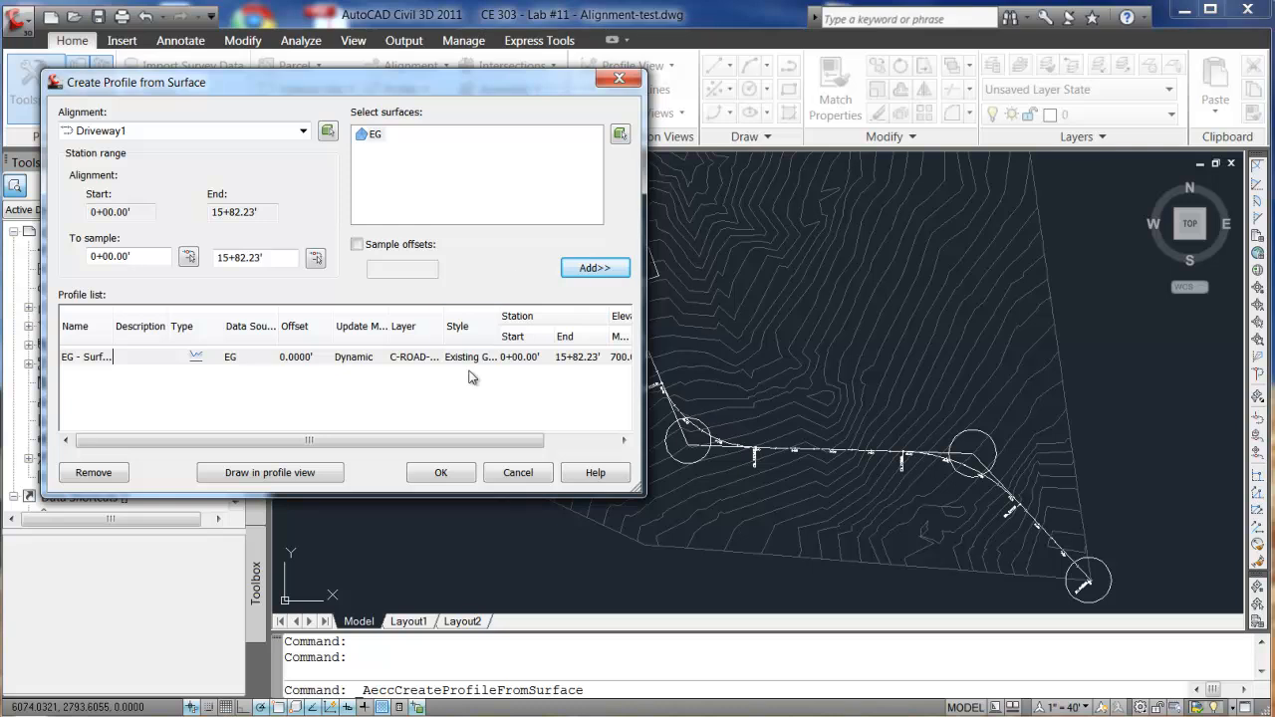
pyautogui.click(272, 473)
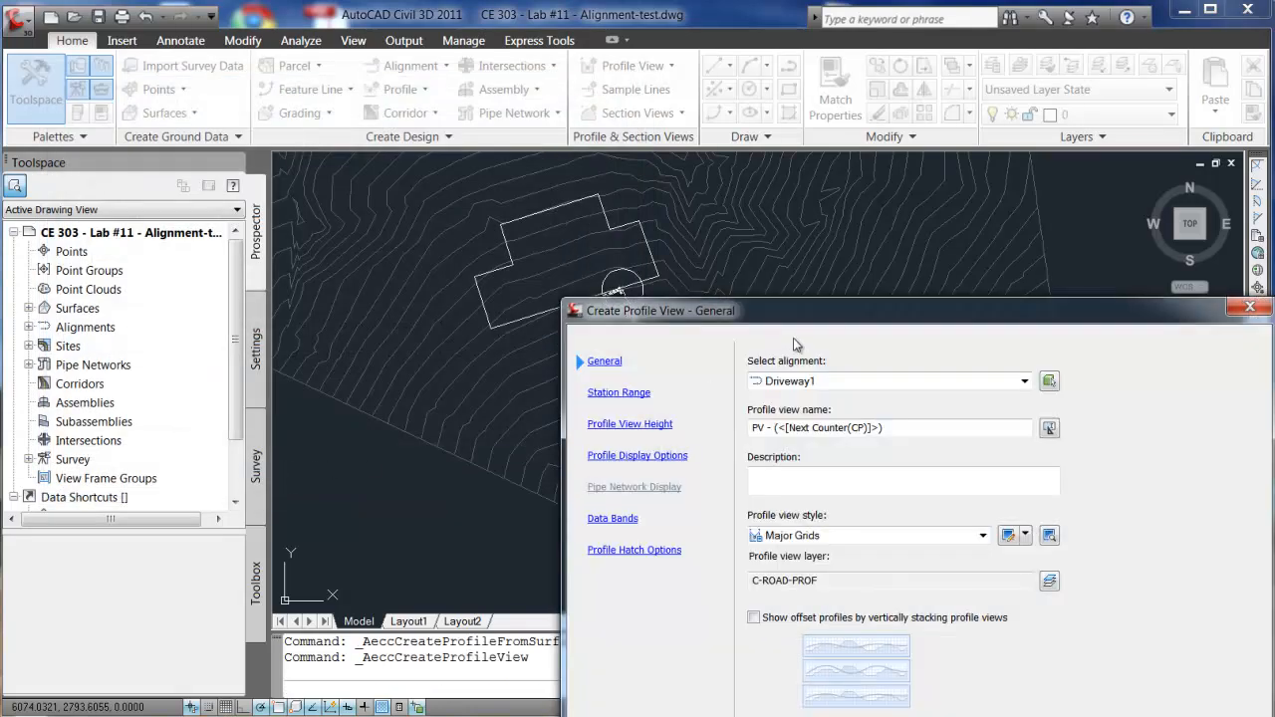
# - Name the profile view 'PV - Driveway' and keep the Major Grids view style unchanged
pyautogui.moveTo(826, 315); pyautogui.dragTo(373, 141)
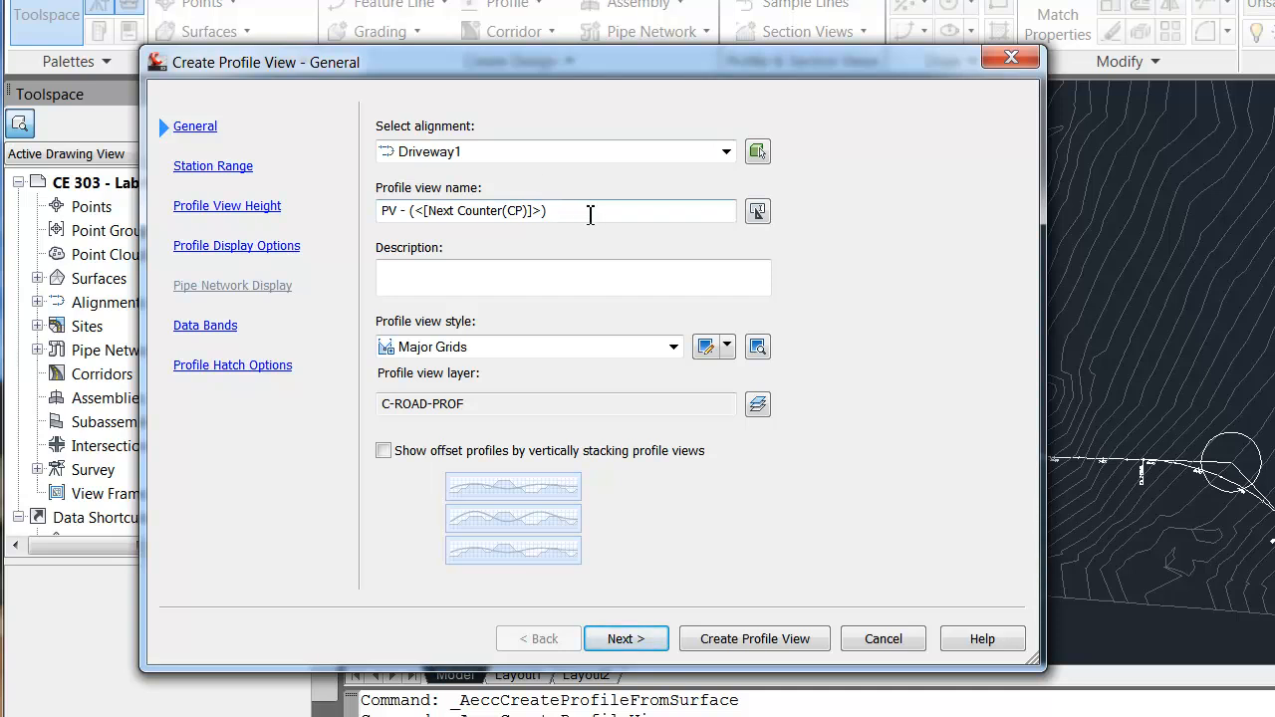
pyautogui.moveTo(590, 214); pyautogui.dragTo(347, 222)
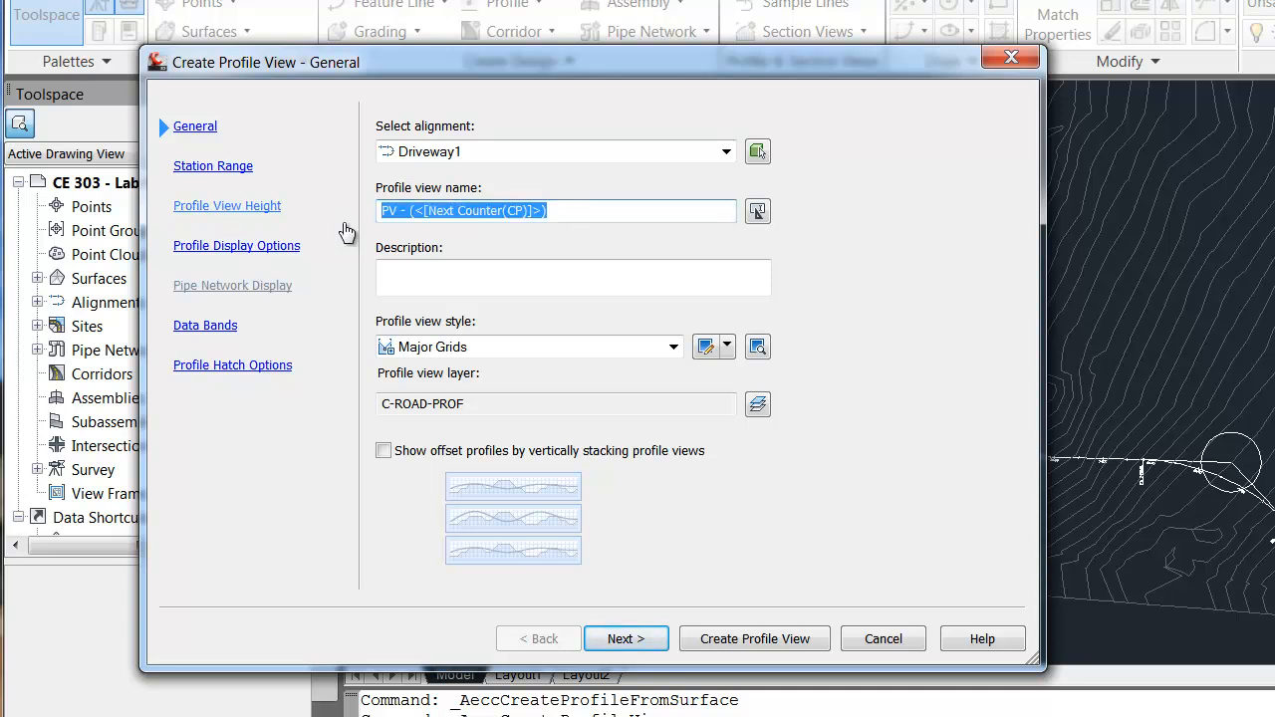
pyautogui.write('PV - Driveway')
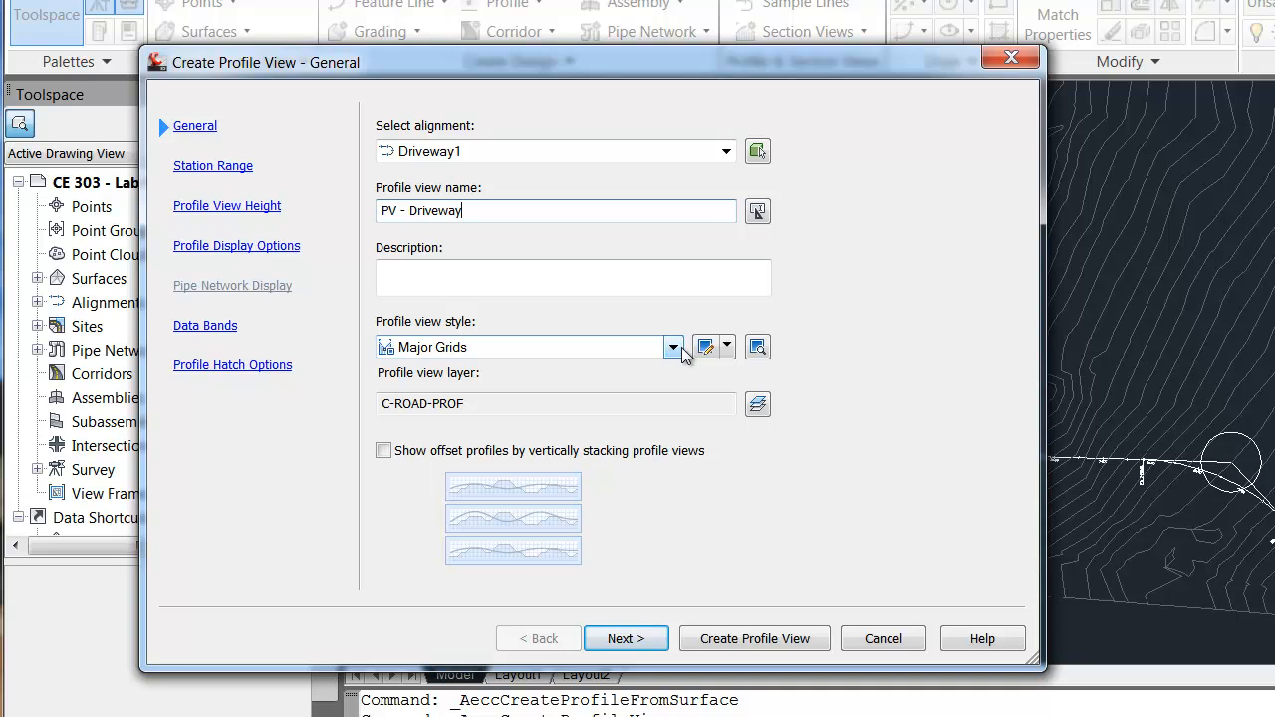
pyautogui.click(726, 348)
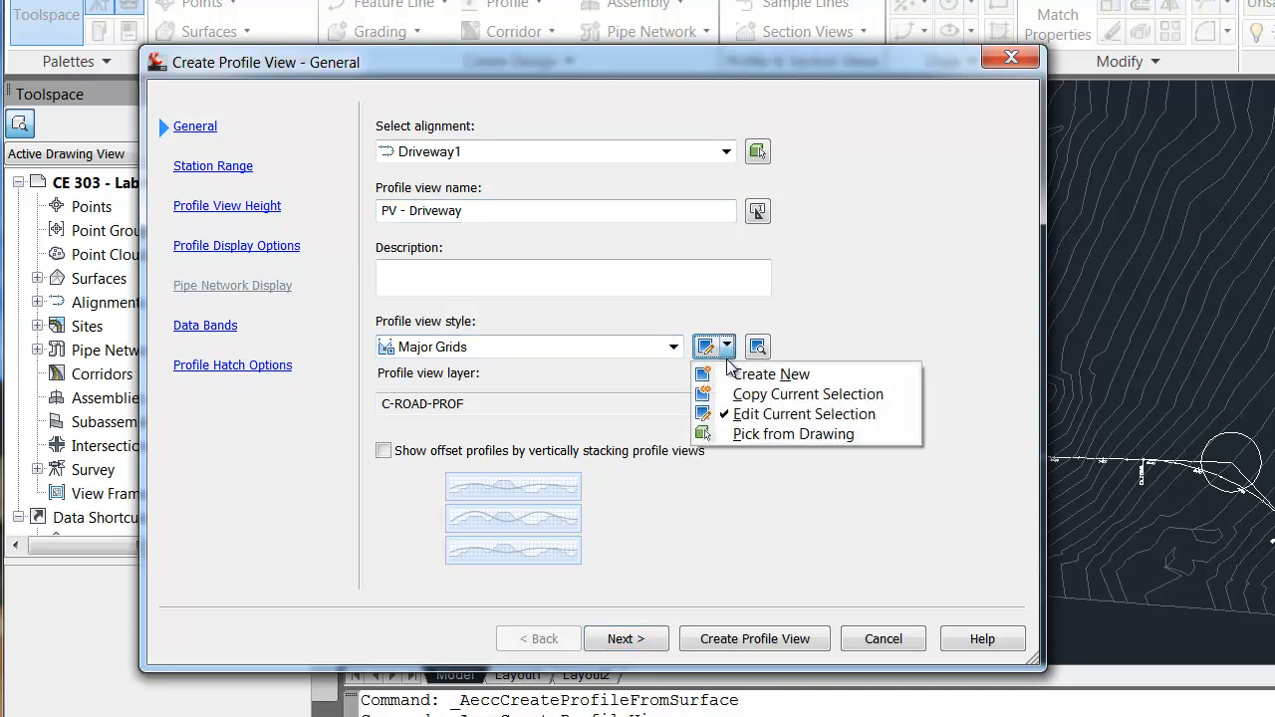
pyautogui.click(775, 414)
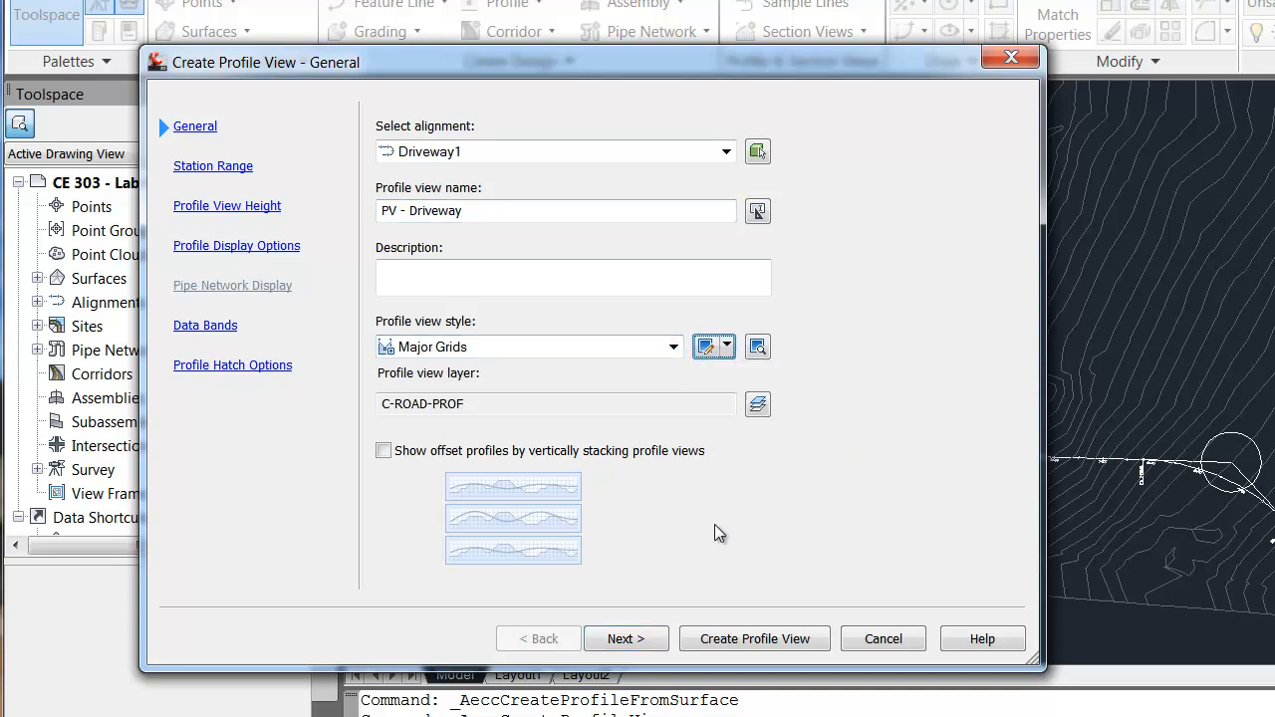
# - Accept the default station range, height, display, band and hatch settings and create the profile view
pyautogui.click(624, 639)
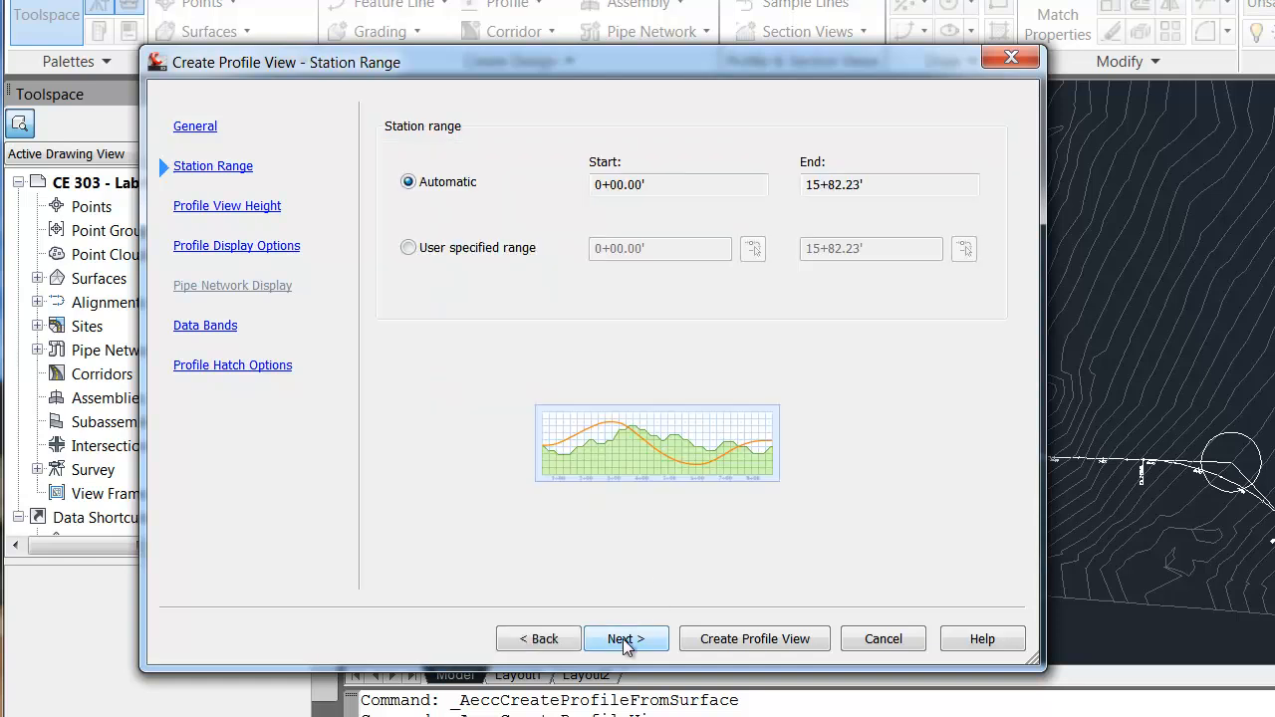
pyautogui.click(625, 643)
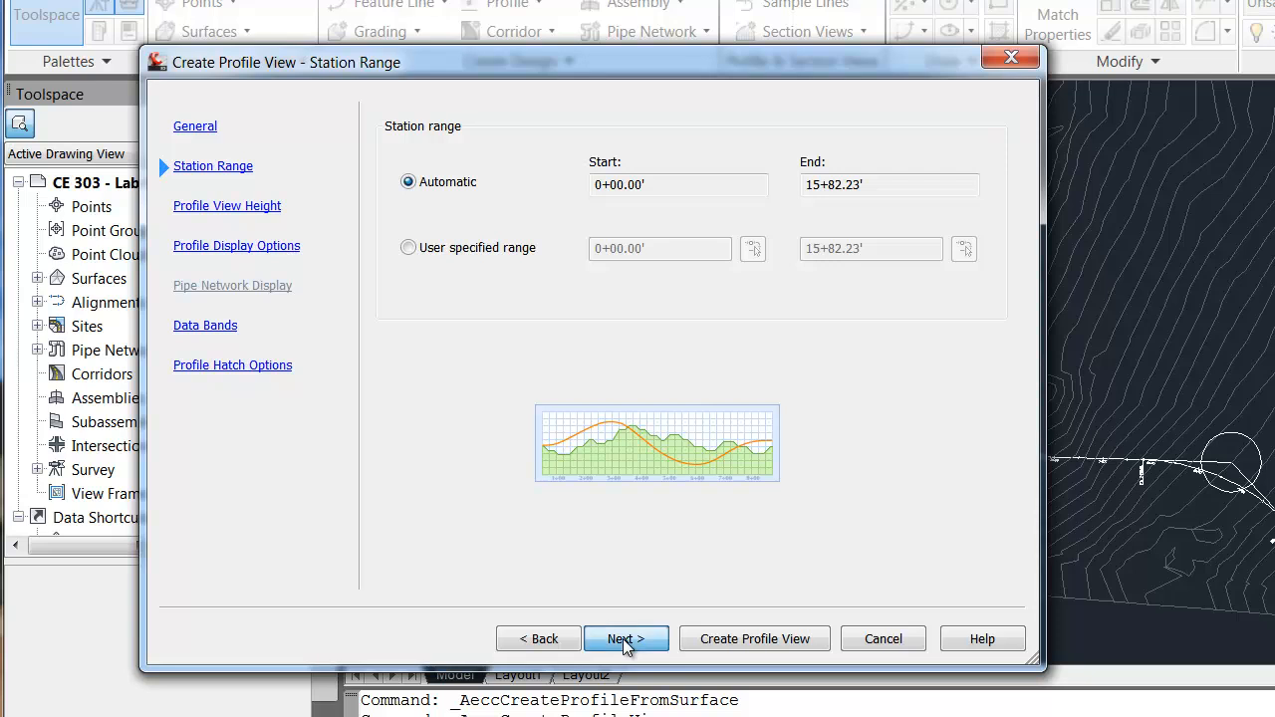
pyautogui.click(625, 643)
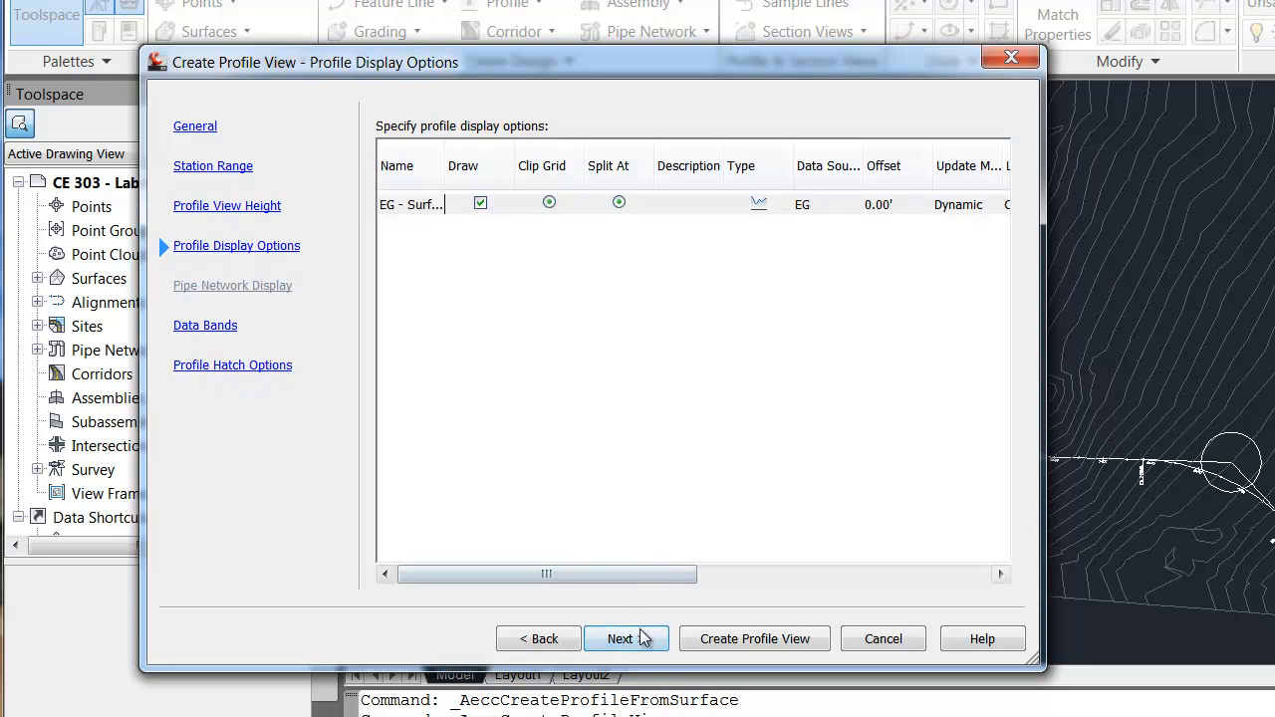
pyautogui.click(641, 639)
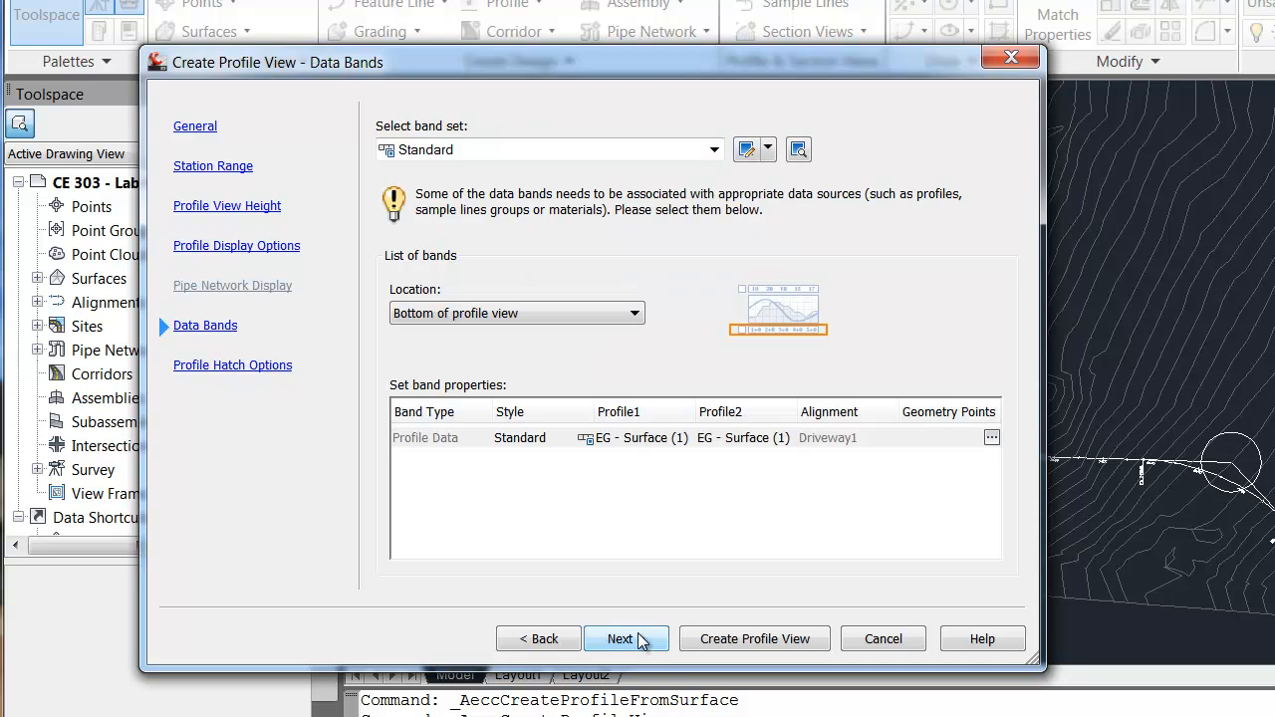
pyautogui.click(641, 639)
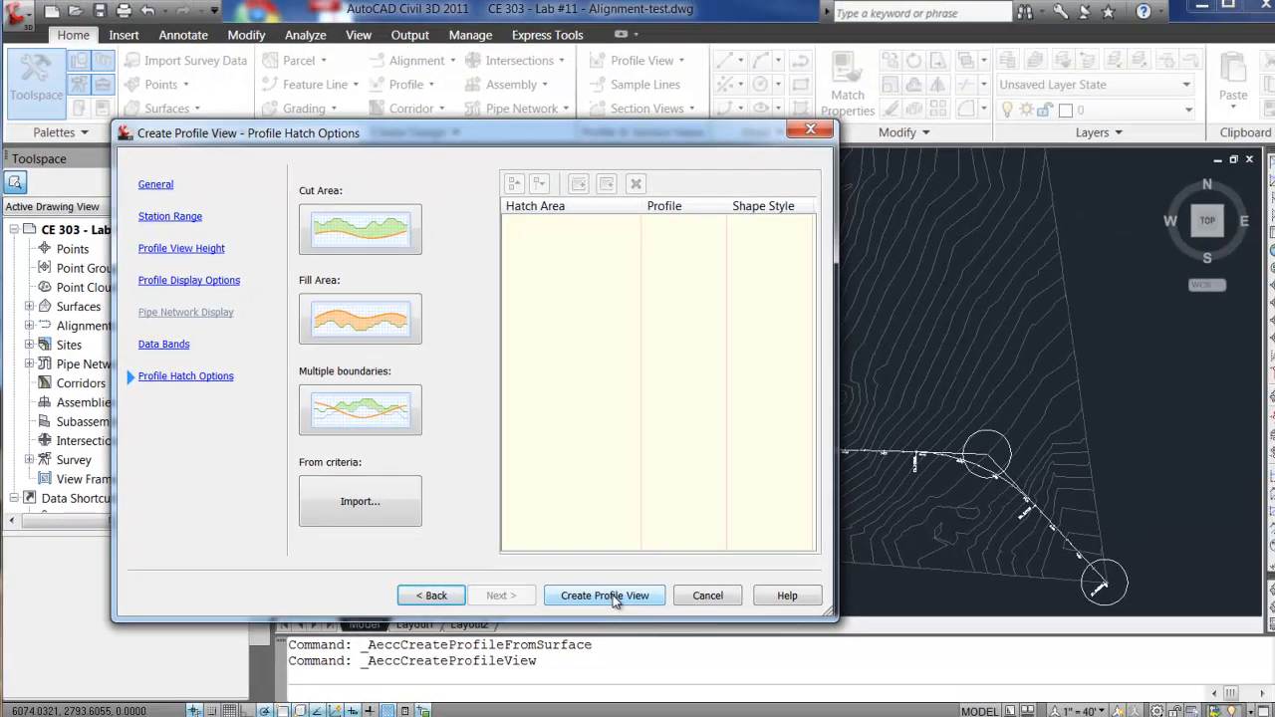
pyautogui.click(737, 639)
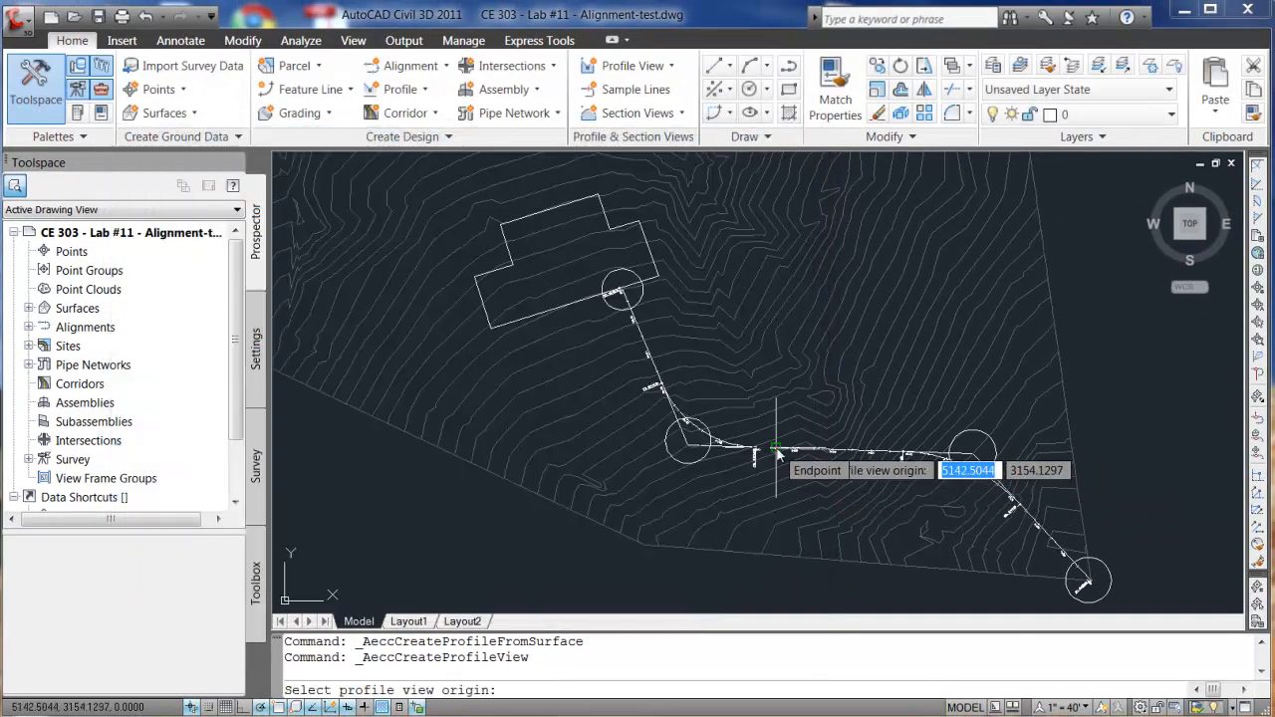
# - Place the PV - Driveway profile view origin to the right of the site plan
pyautogui.click(779, 455)
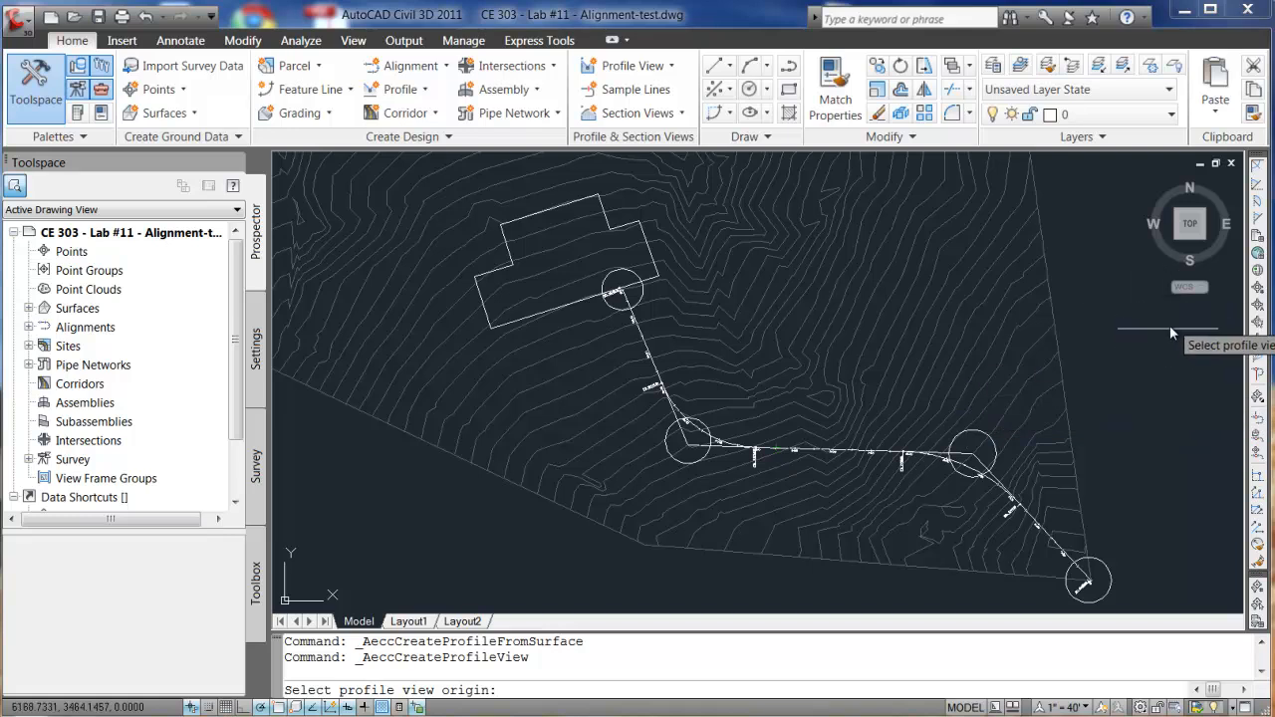
pyautogui.click(1190, 341)
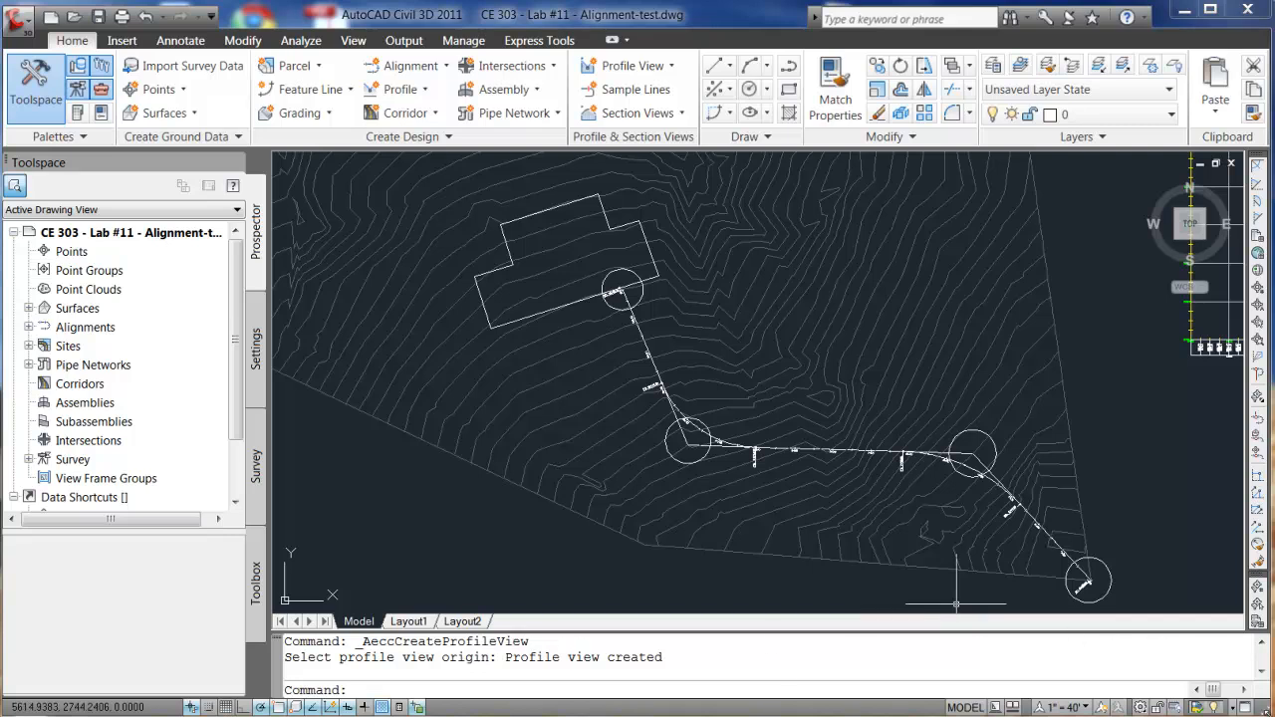
pyautogui.rightClick(1096, 225)
pyautogui.click(1132, 394)
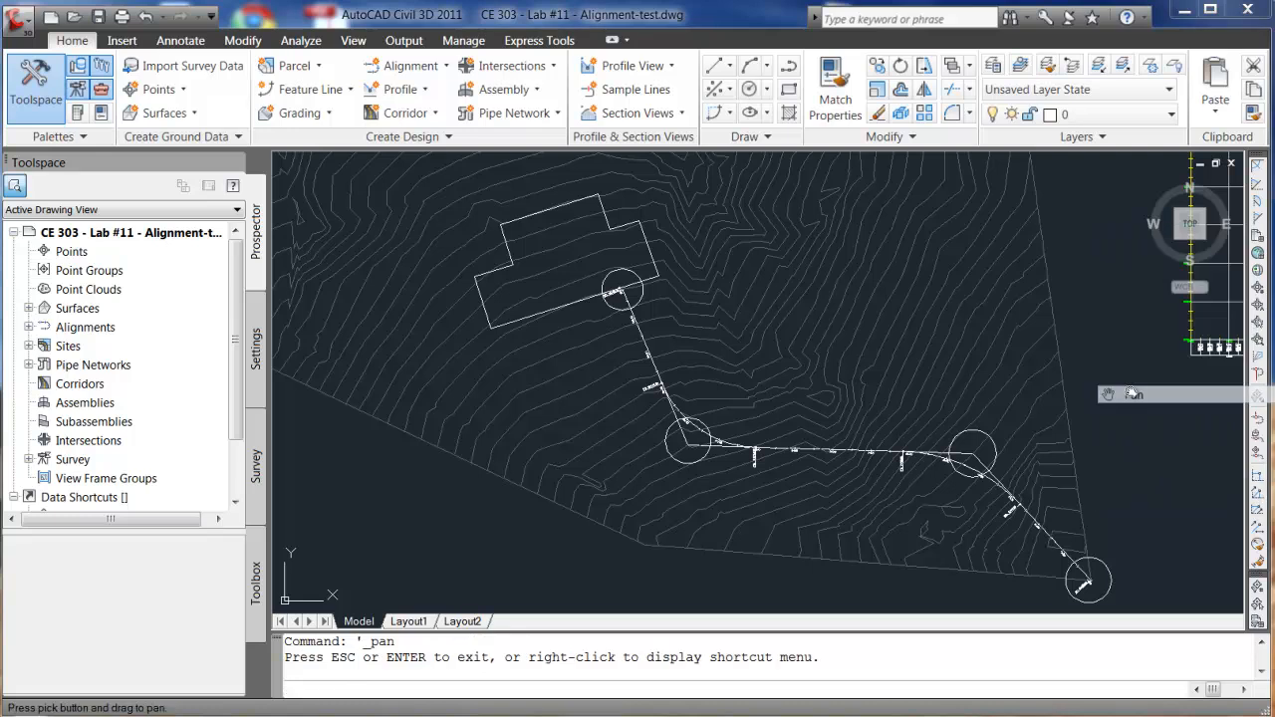
pyautogui.moveTo(1101, 318)
pyautogui.mouseDown()
pyautogui.moveTo(415, 458)
pyautogui.moveTo(352, 551)
pyautogui.moveTo(375, 716)
pyautogui.mouseUp()
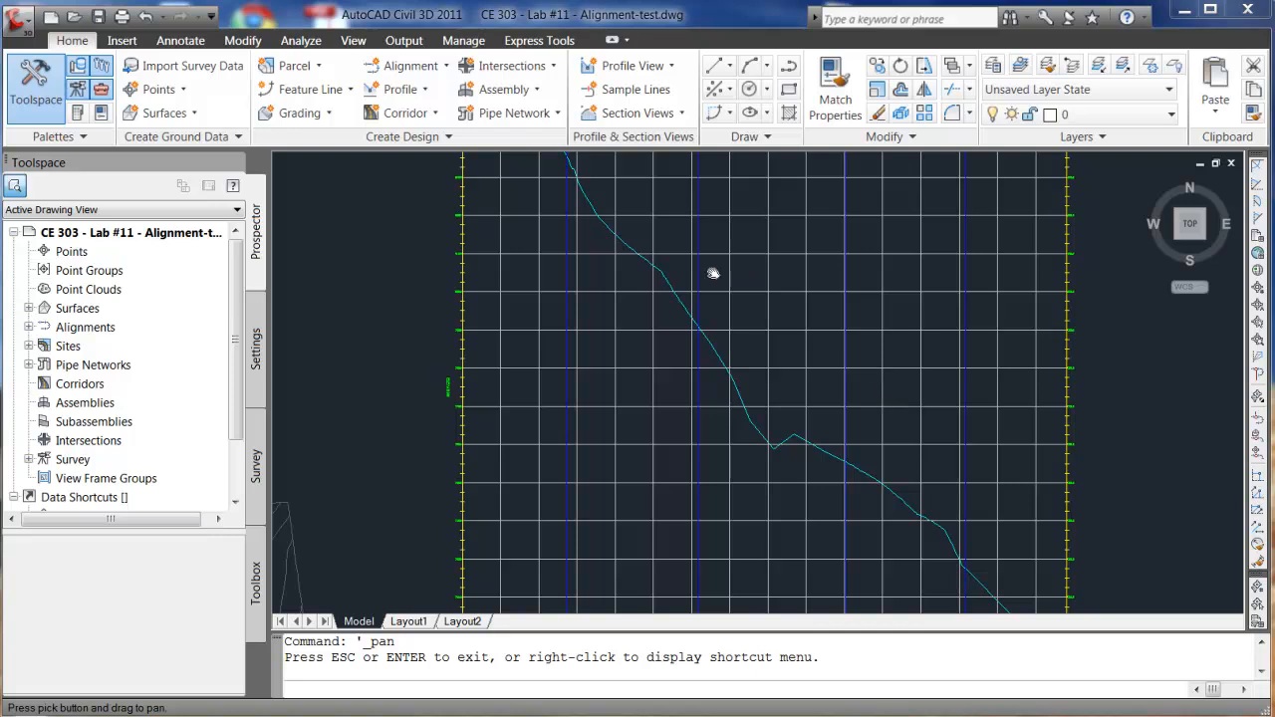
# - Frame the new profile grid beside the site plan and select the PV - Driveway view
pyautogui.scroll(-5, 603, 279)
pyautogui.moveTo(462, 233)
pyautogui.mouseDown()
pyautogui.moveTo(567, 276)
pyautogui.moveTo(638, 266)
pyautogui.mouseUp()
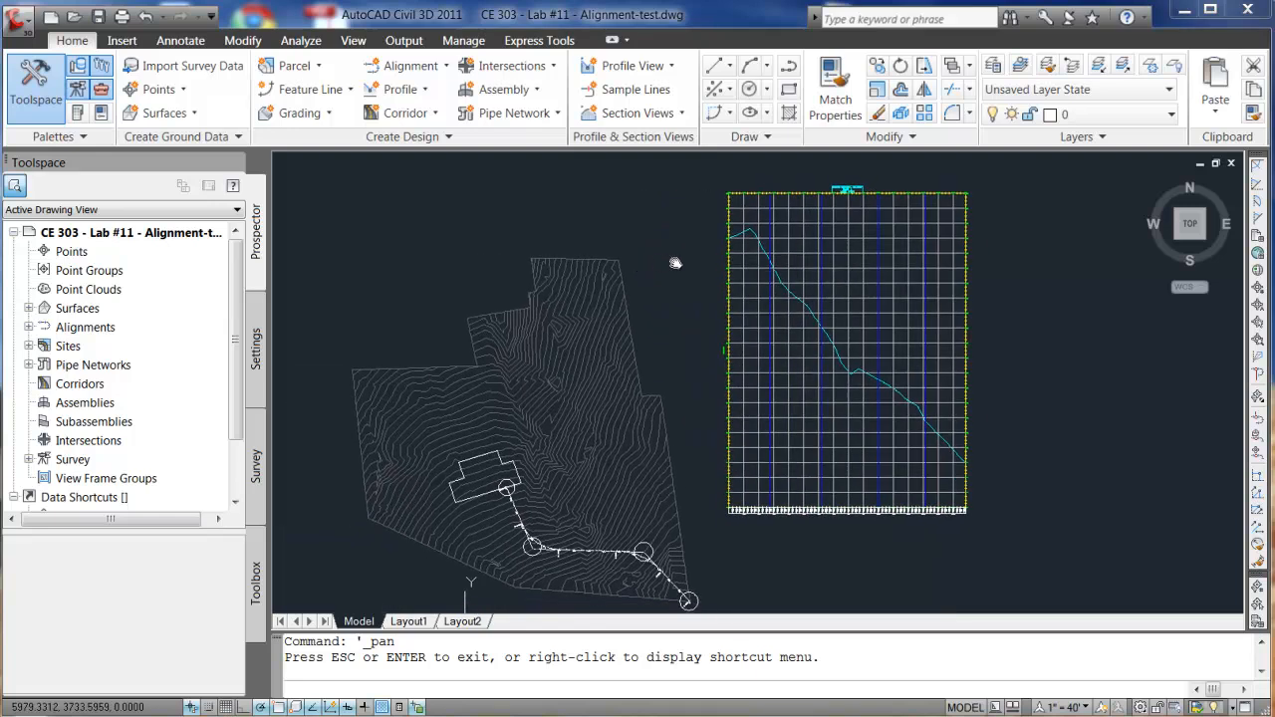
pyautogui.press('Escape')
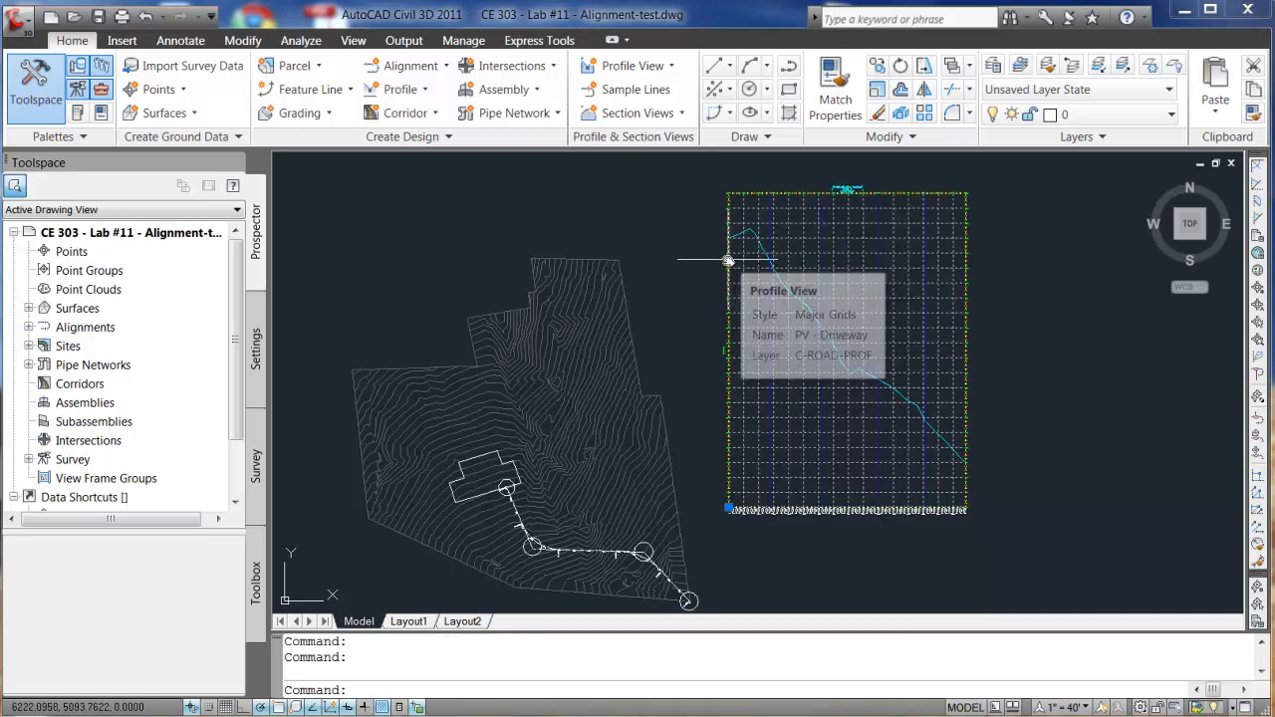
pyautogui.click(728, 260)
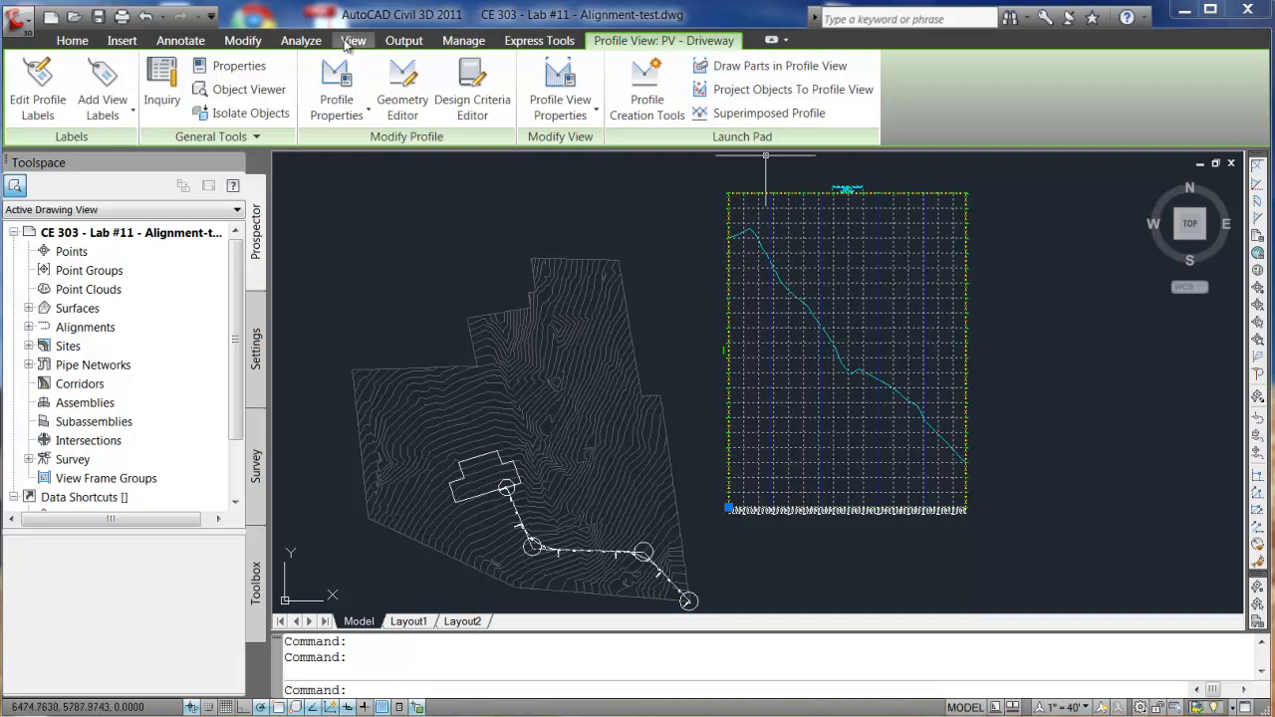
pyautogui.click(367, 116)
pyautogui.click(394, 222)
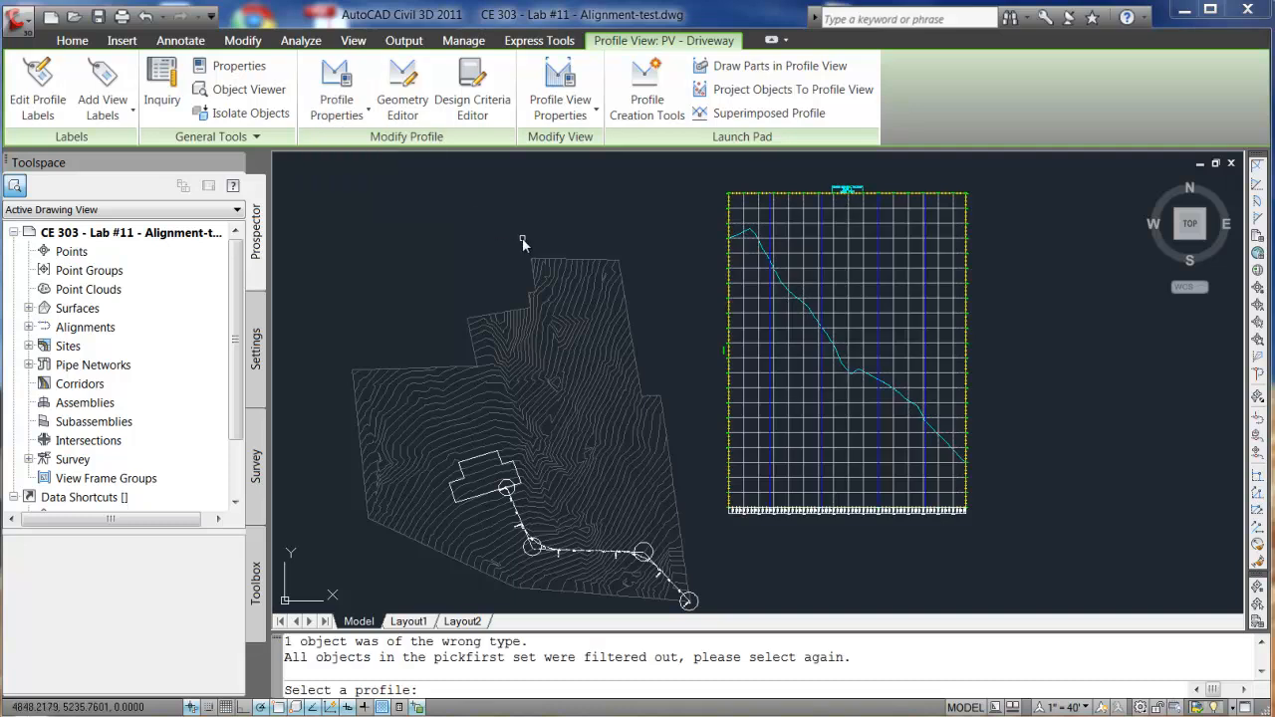
pyautogui.click(737, 335)
pyautogui.click(732, 335)
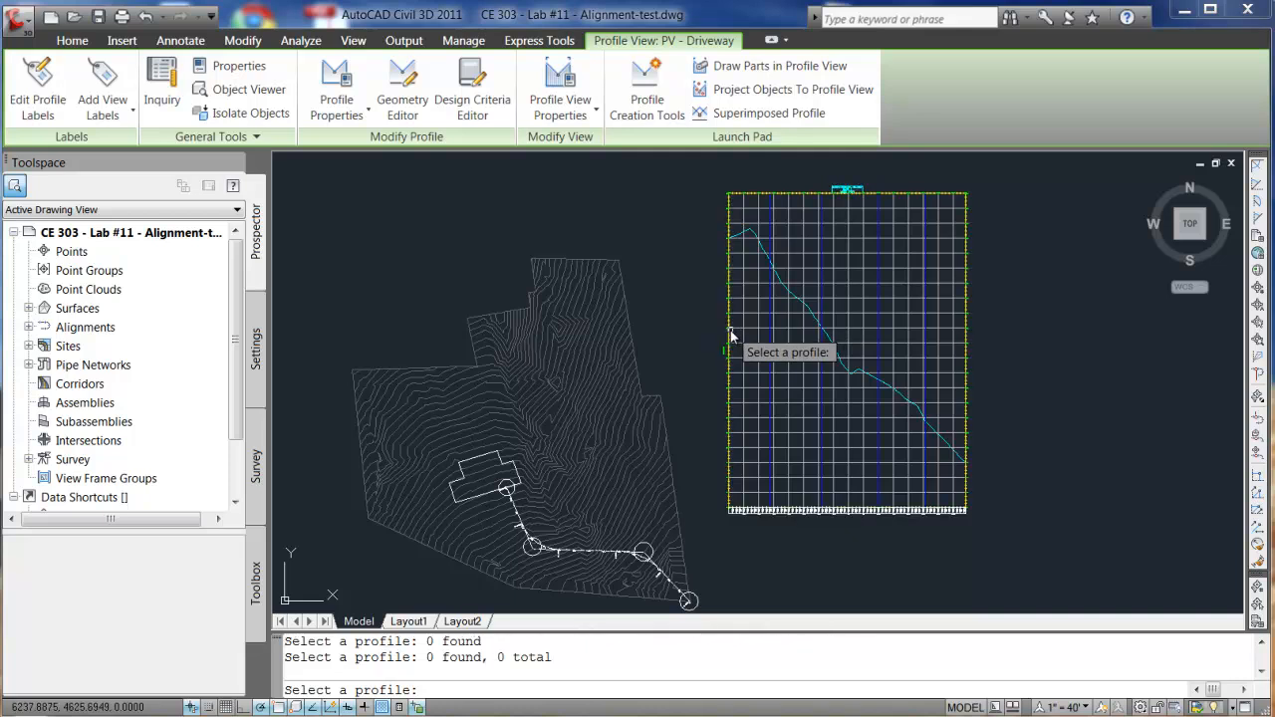
pyautogui.click(775, 275)
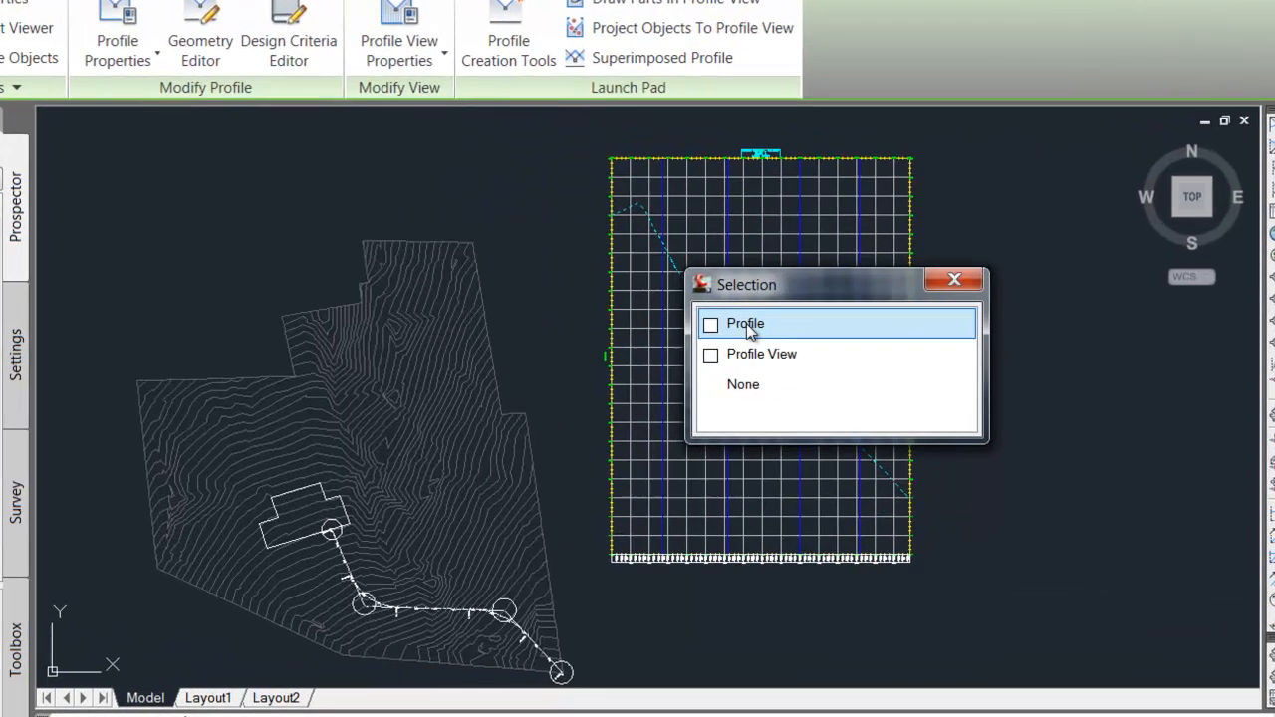
pyautogui.click(801, 322)
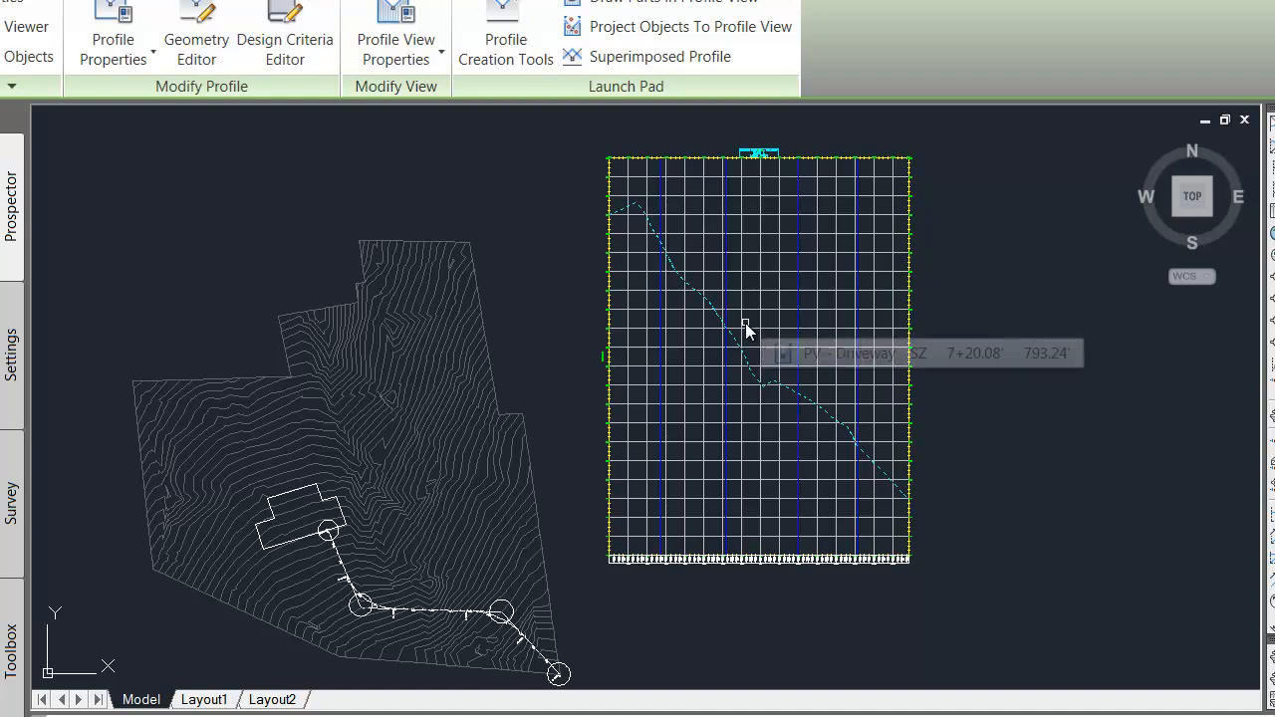
pyautogui.click(745, 331)
pyautogui.click(683, 365)
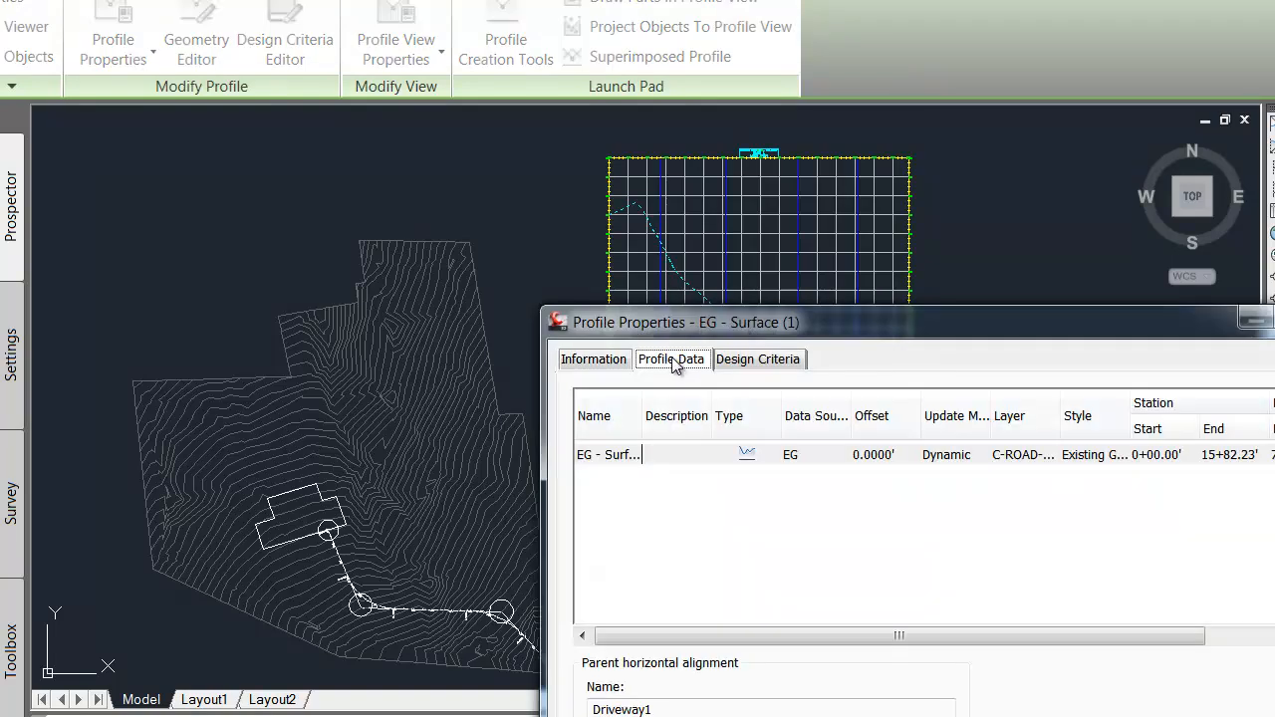
pyautogui.click(767, 360)
pyautogui.click(659, 360)
pyautogui.click(618, 361)
pyautogui.click(674, 361)
pyautogui.moveTo(1042, 332); pyautogui.dragTo(846, 146)
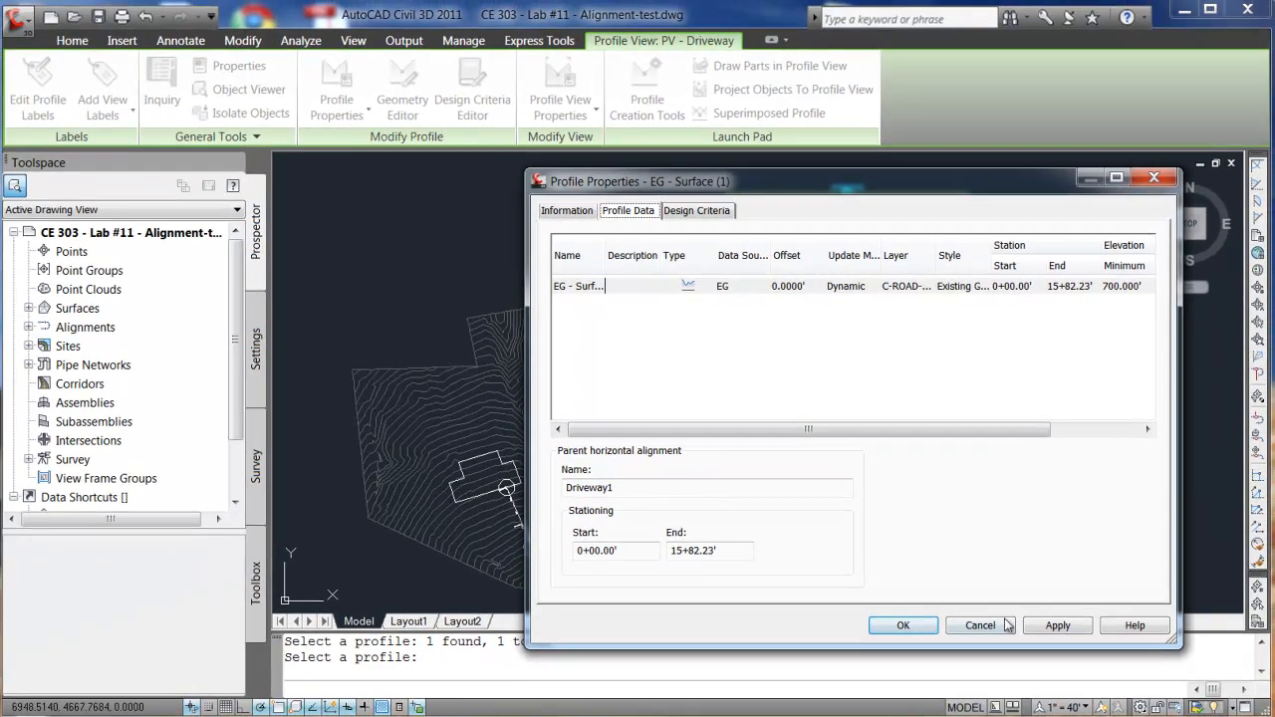
pyautogui.click(892, 636)
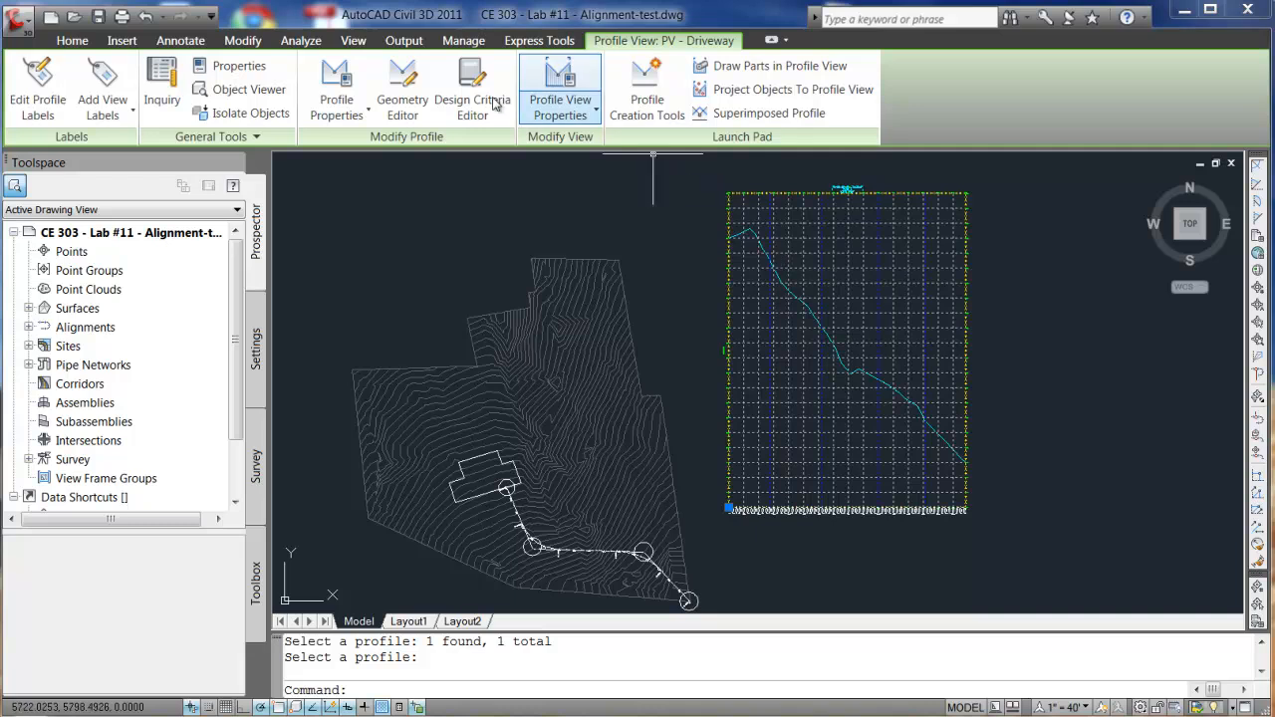
pyautogui.click(338, 110)
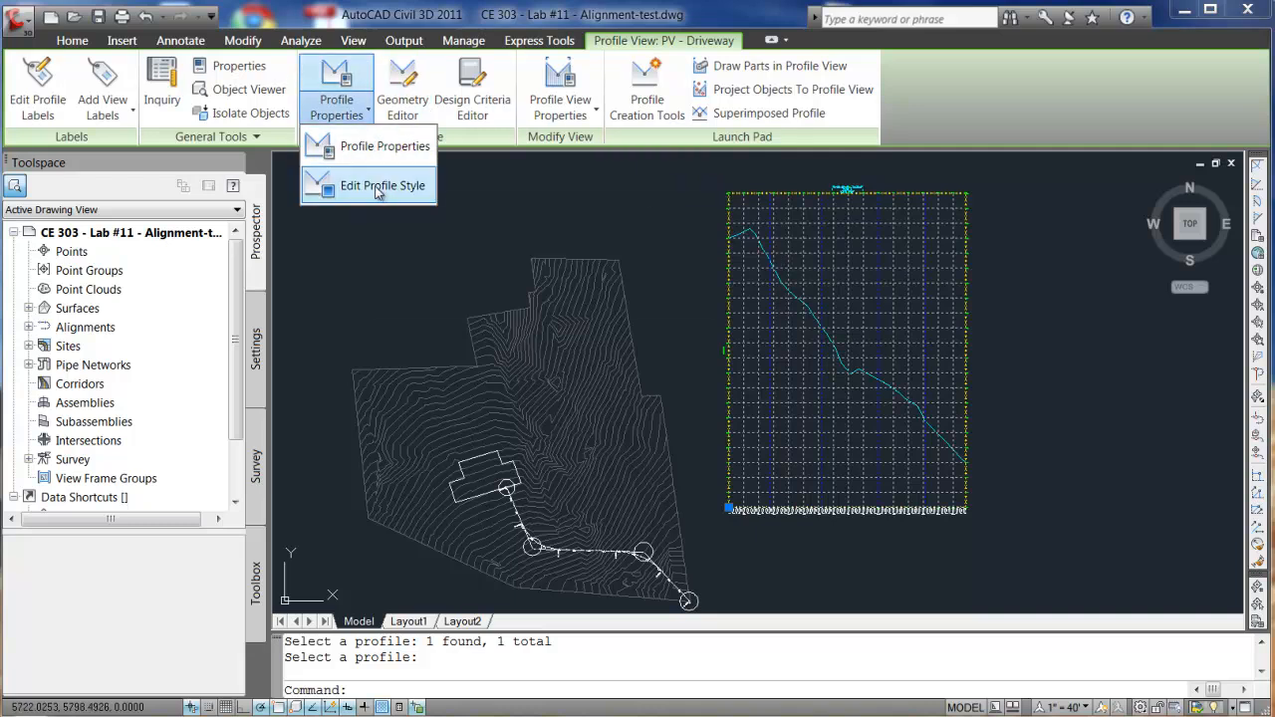
pyautogui.click(382, 187)
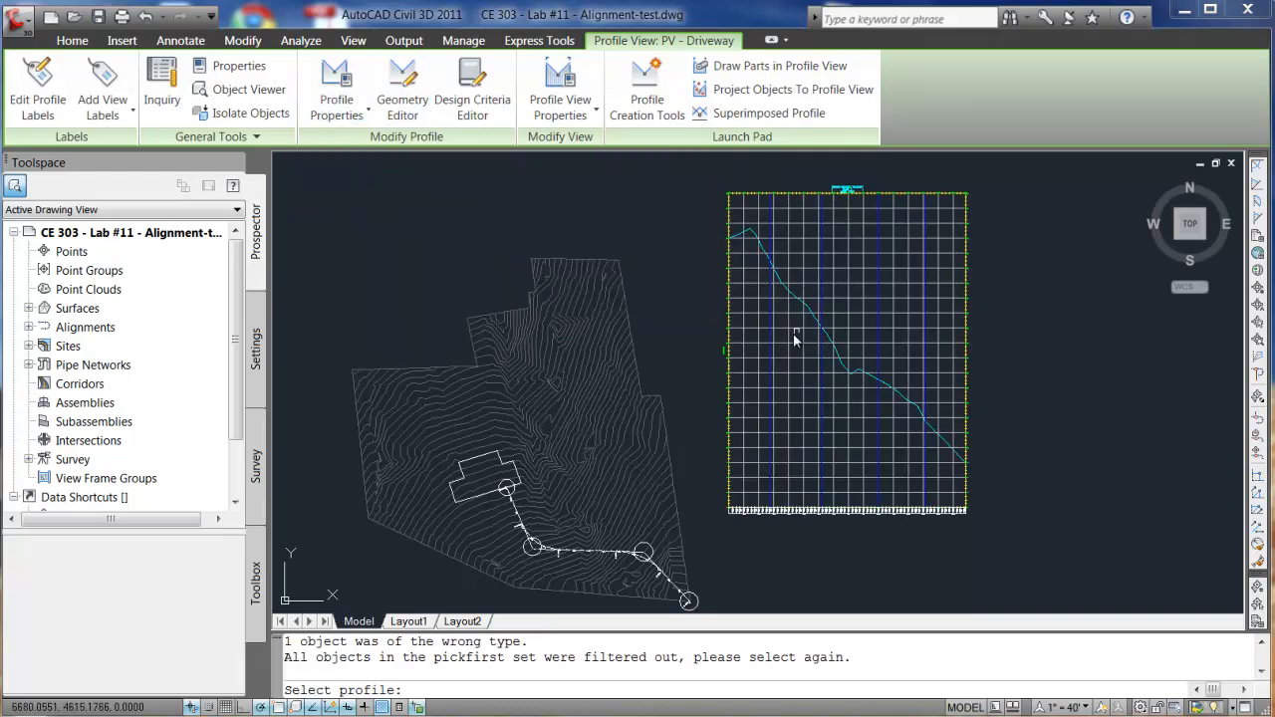
pyautogui.click(727, 271)
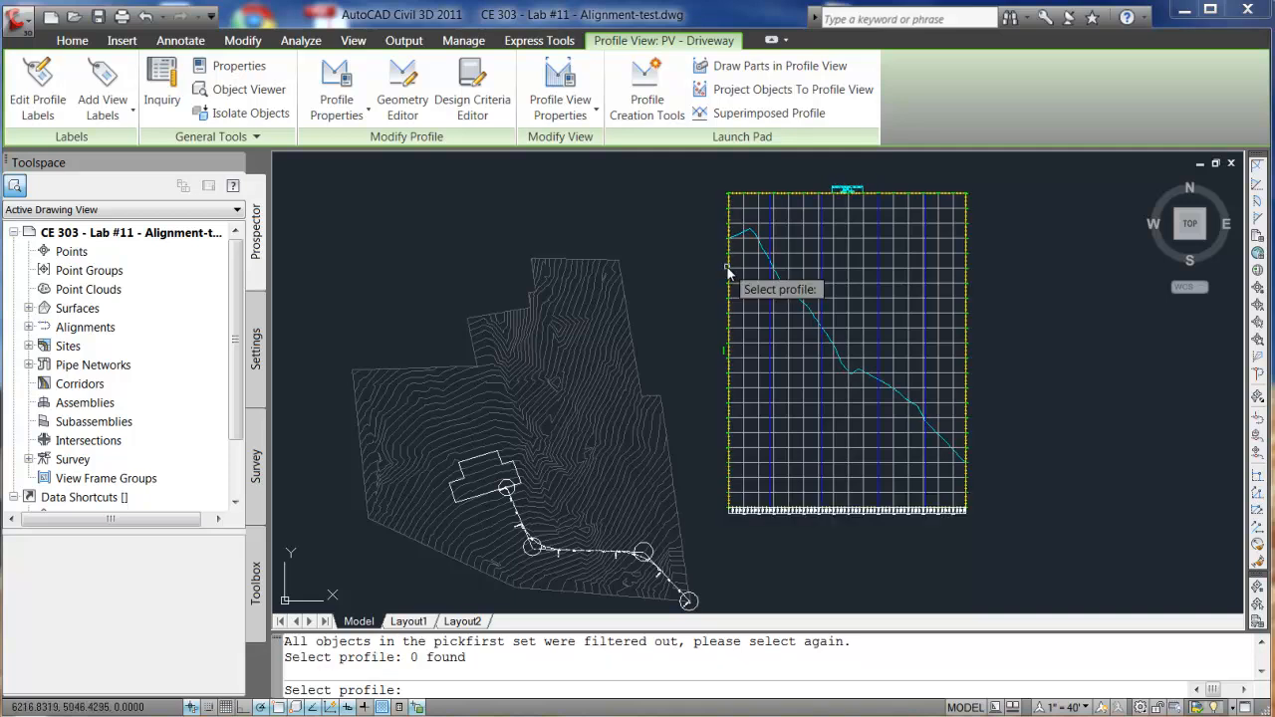
pyautogui.click(773, 254)
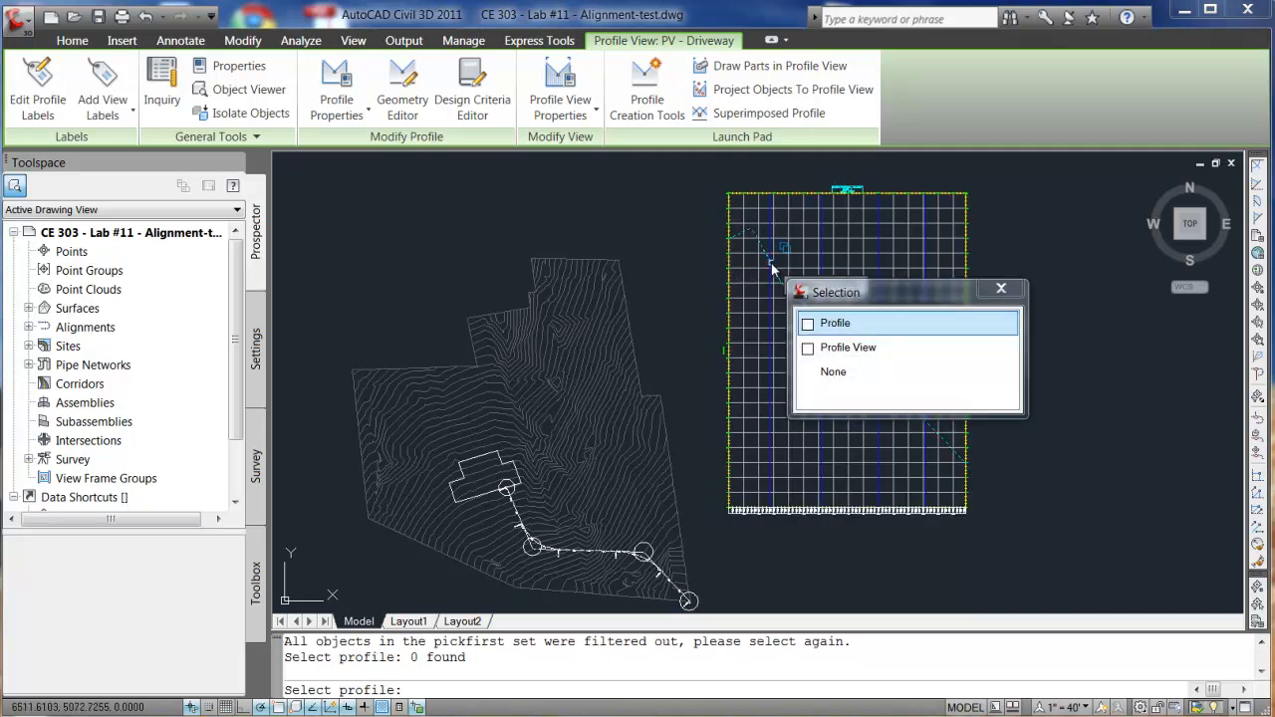
pyautogui.click(833, 323)
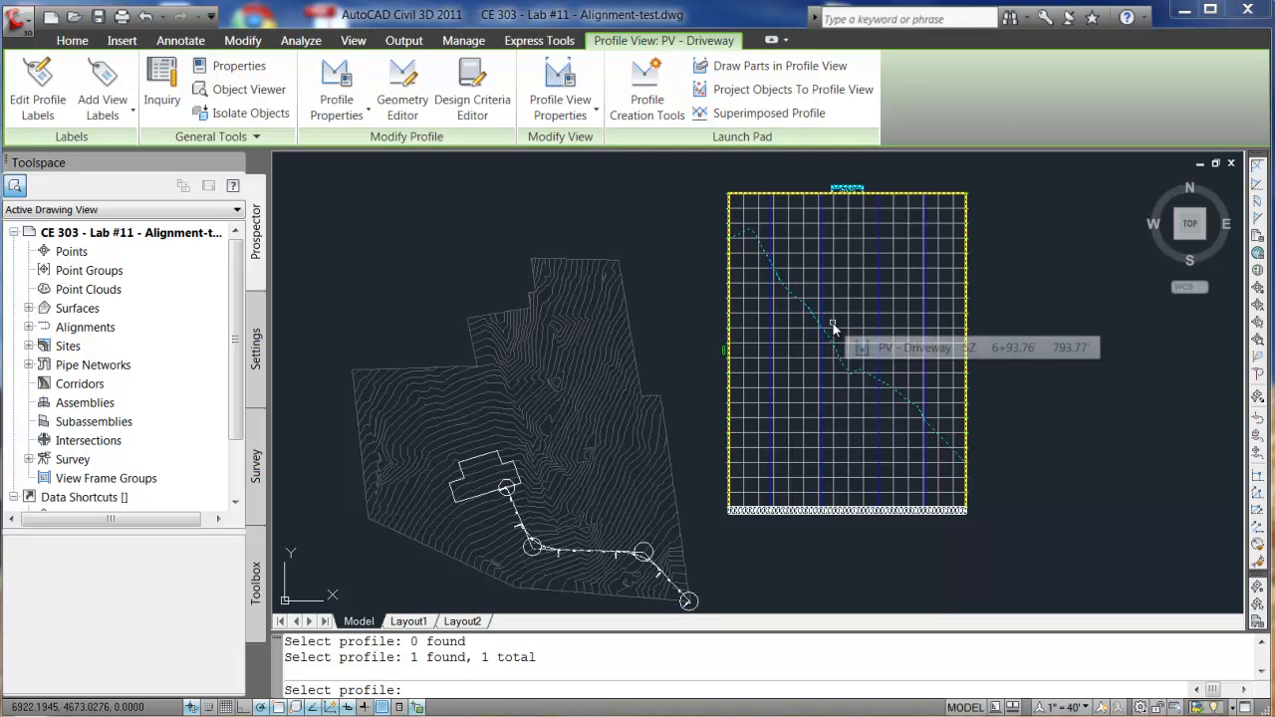
pyautogui.press('Return')
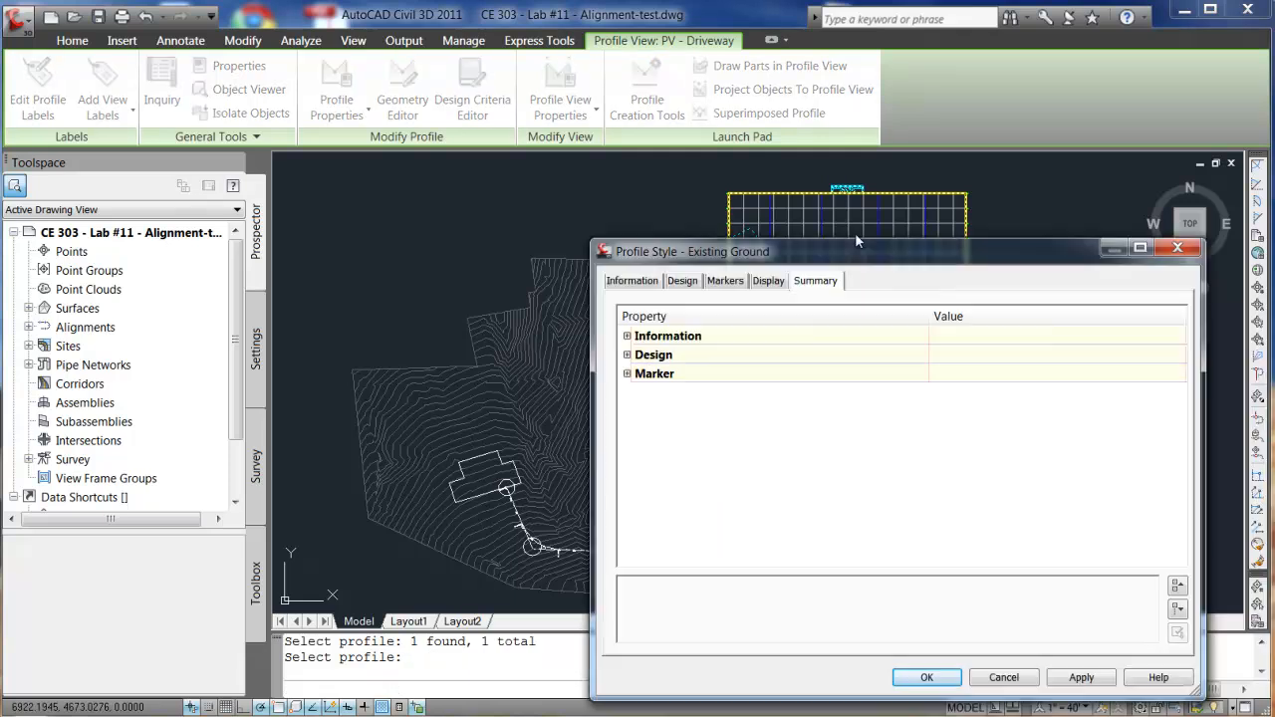
pyautogui.click(579, 211)
pyautogui.click(630, 211)
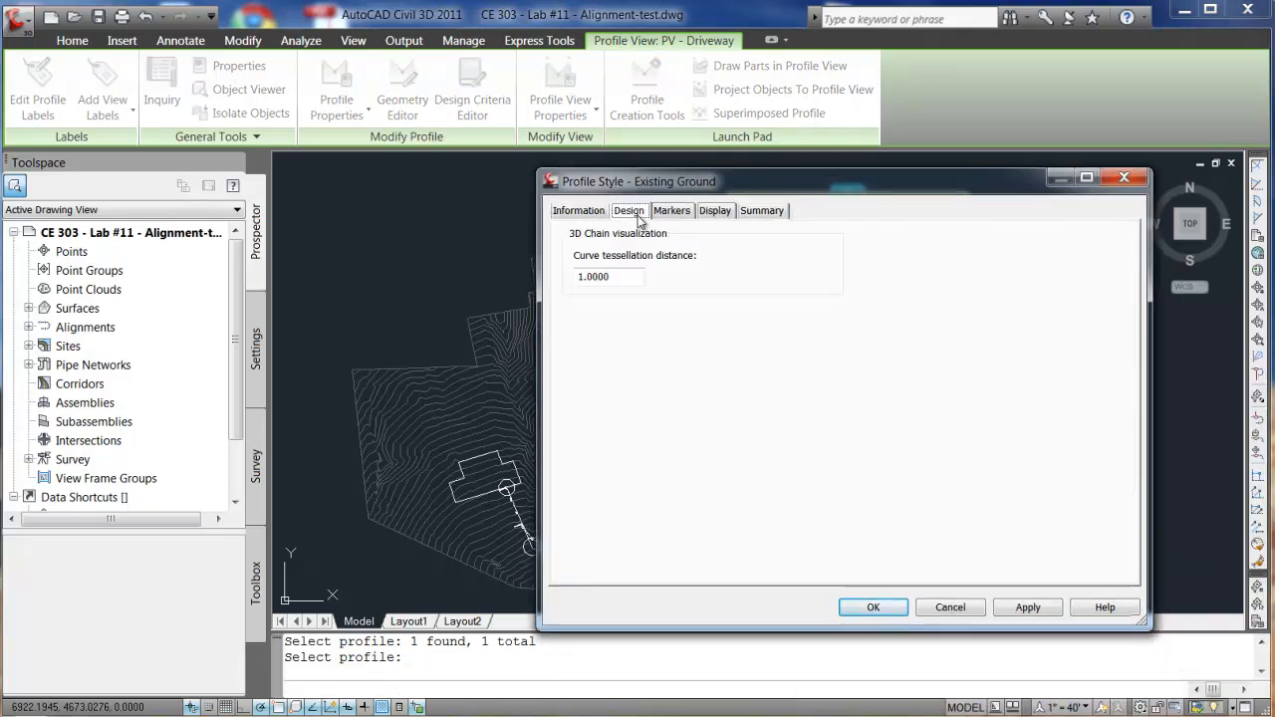
pyautogui.click(671, 211)
pyautogui.click(715, 211)
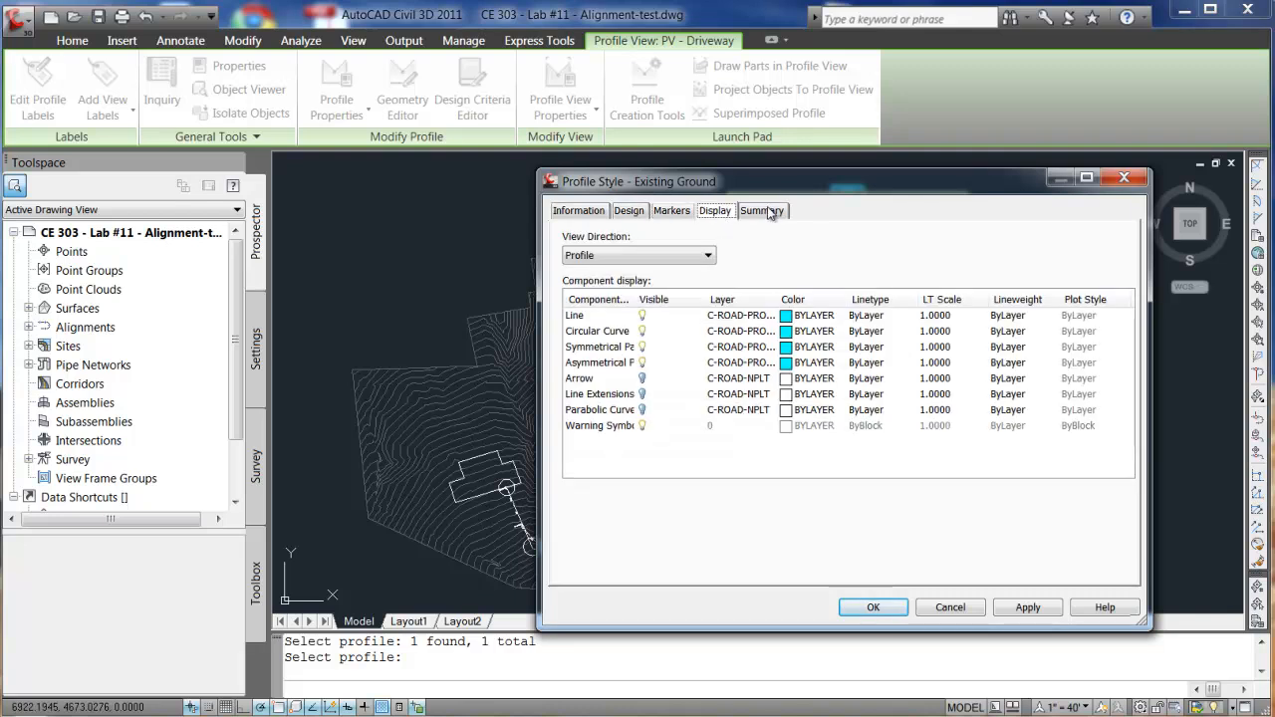
pyautogui.click(769, 211)
pyautogui.click(714, 210)
pyautogui.click(872, 607)
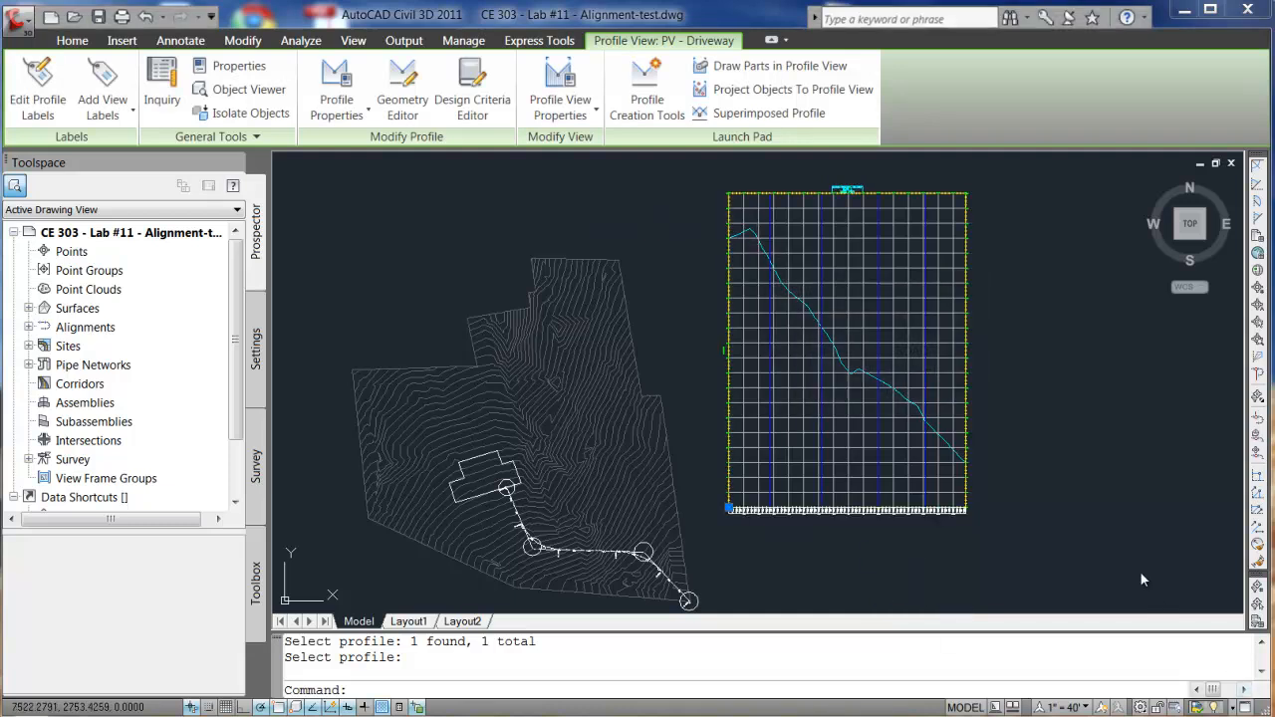
pyautogui.click(586, 115)
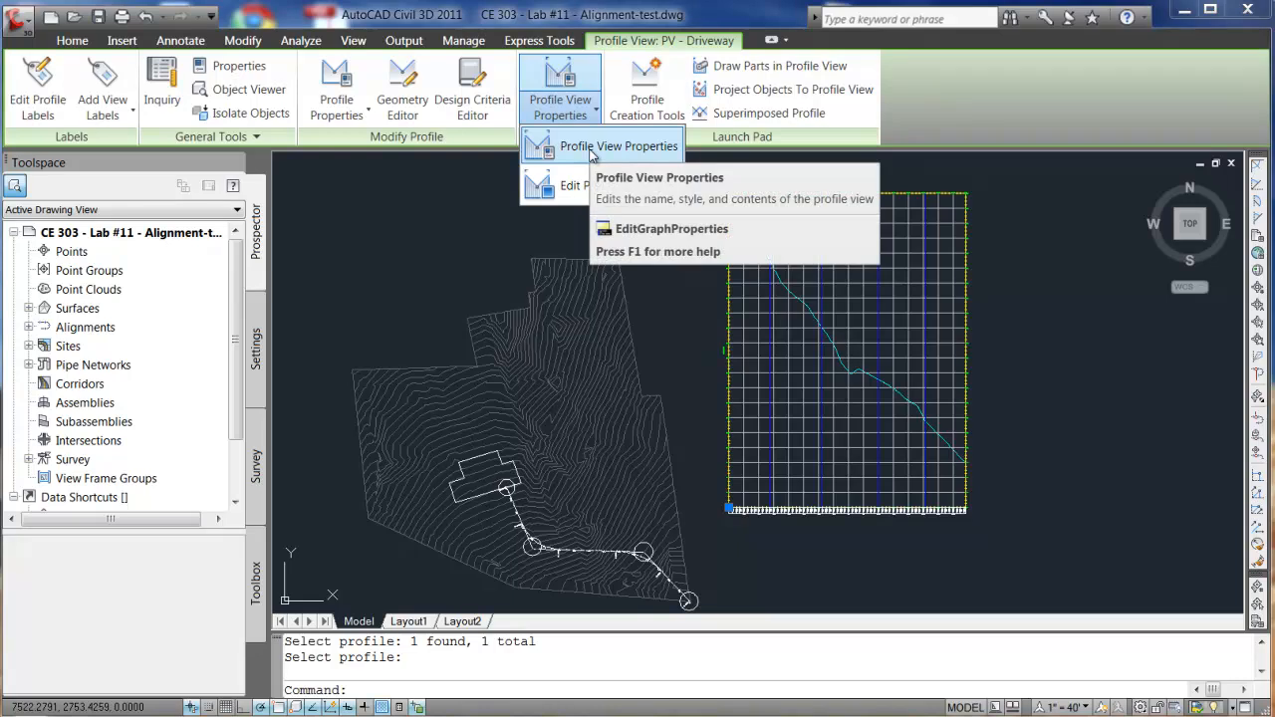
pyautogui.click(607, 185)
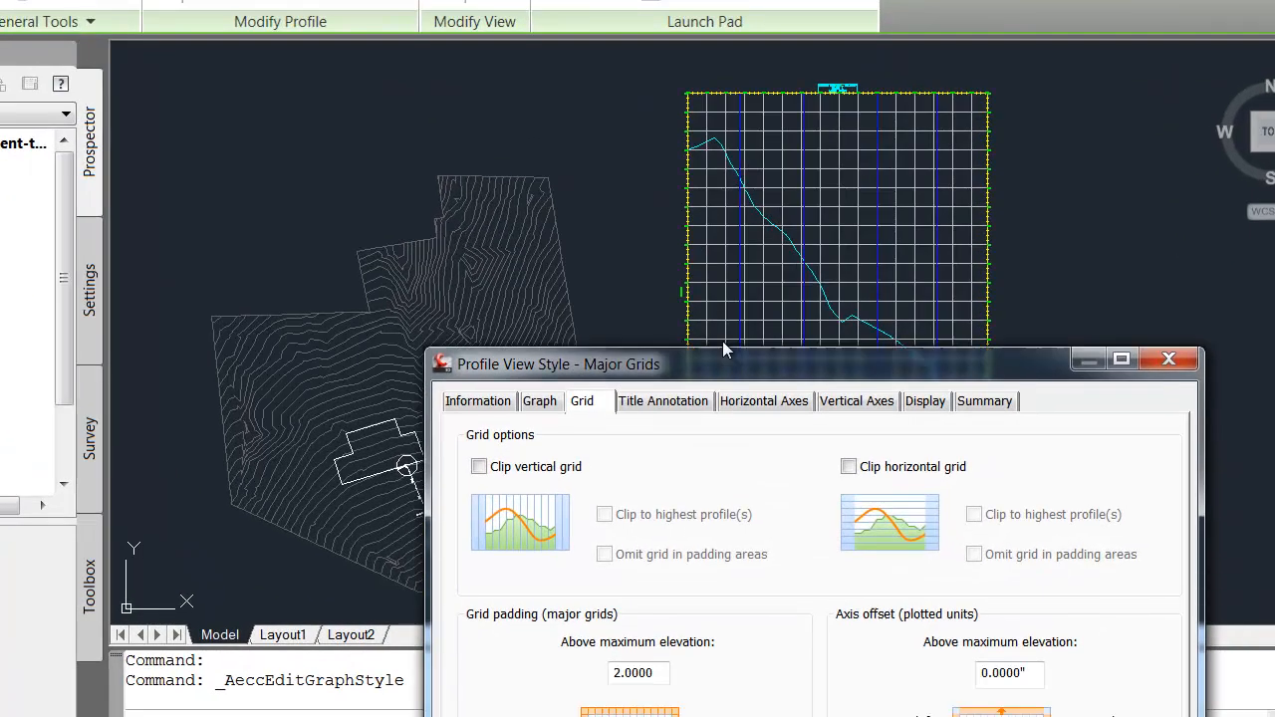
pyautogui.moveTo(726, 359); pyautogui.dragTo(557, 82)
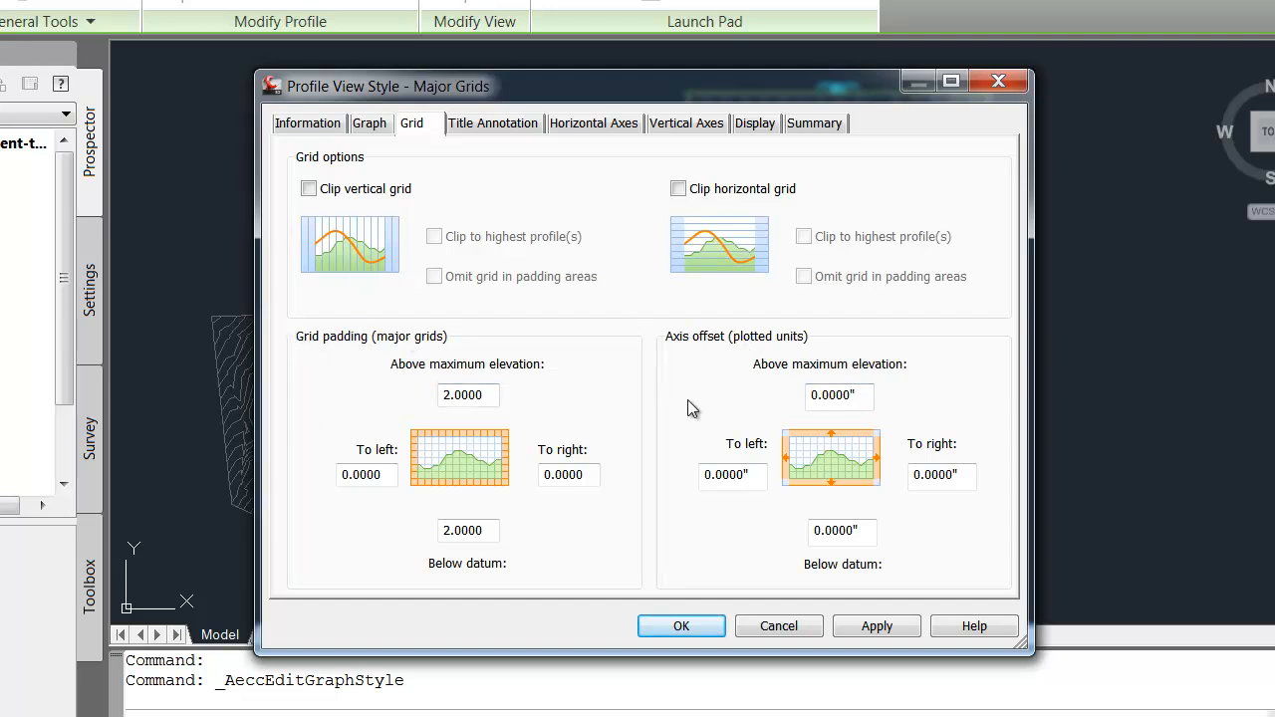
pyautogui.click(306, 126)
pyautogui.click(370, 124)
pyautogui.click(464, 125)
pyautogui.click(578, 125)
pyautogui.click(754, 122)
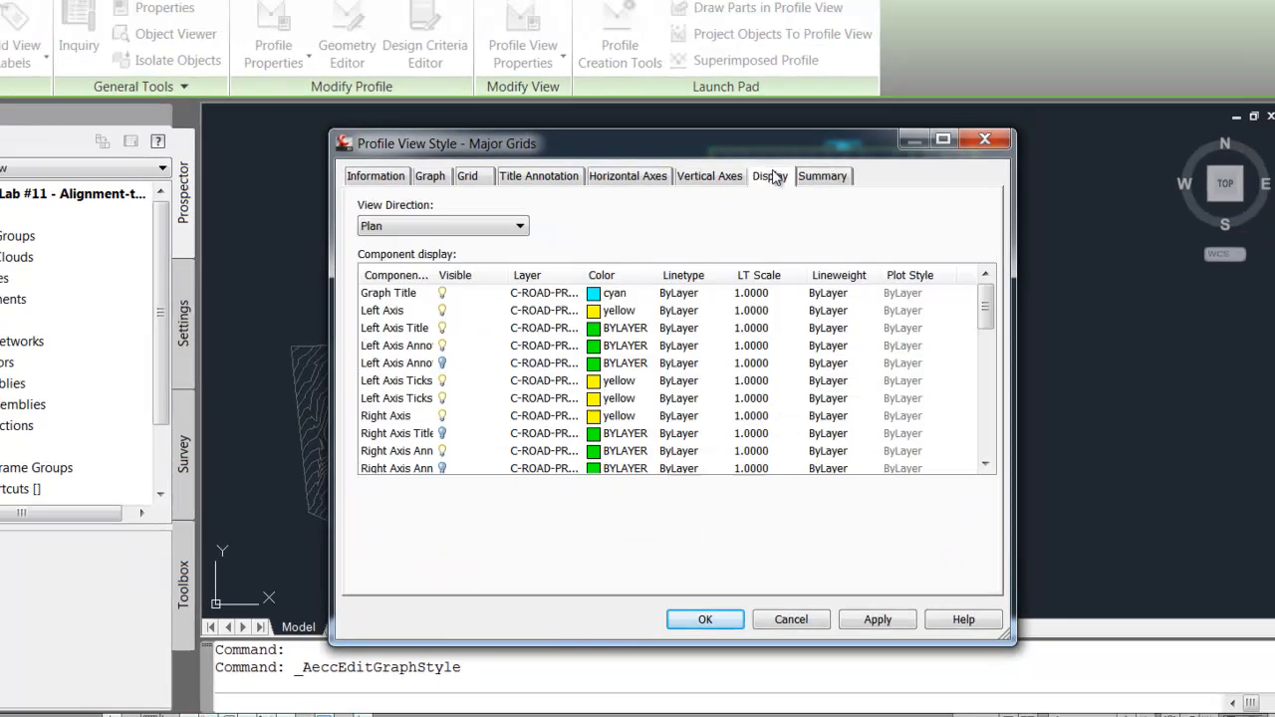
pyautogui.click(814, 123)
pyautogui.click(991, 87)
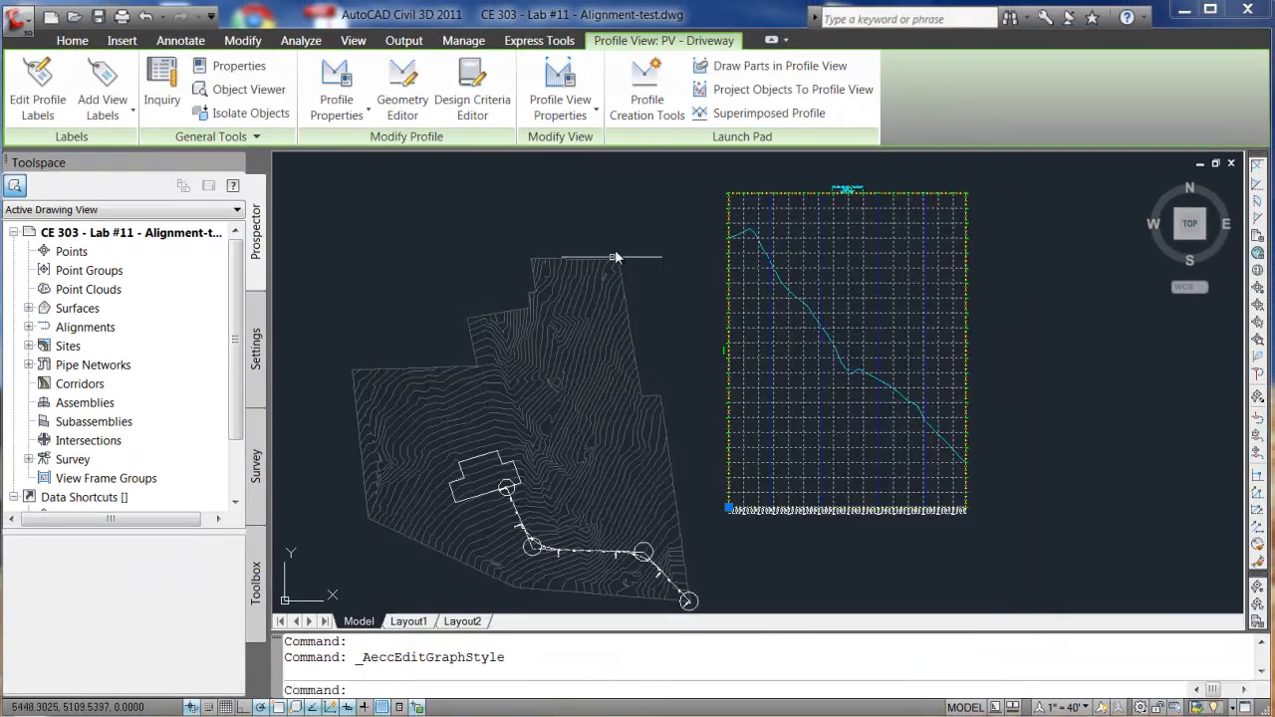